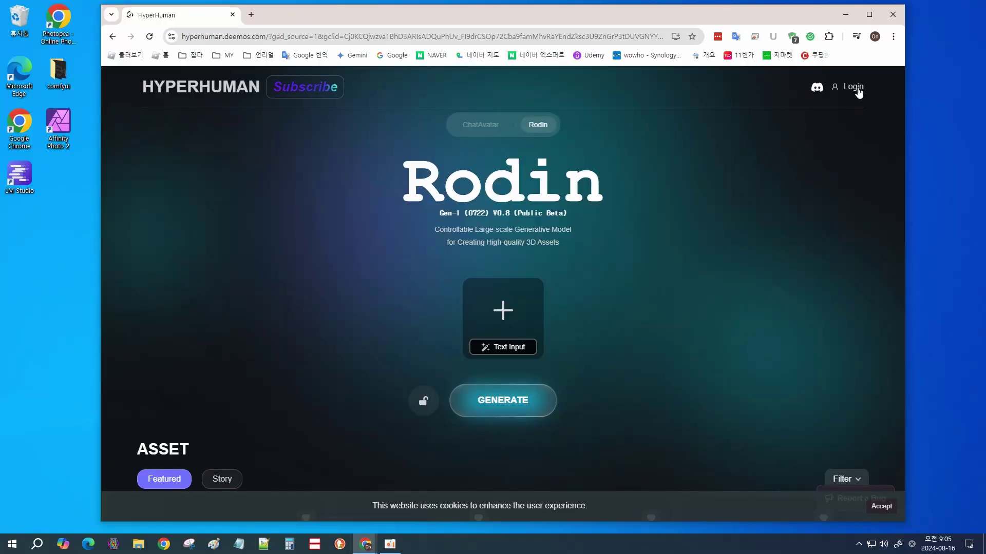
Accept the website's cookies and sign in to HyperHuman with a Google account
left_click(880, 506)
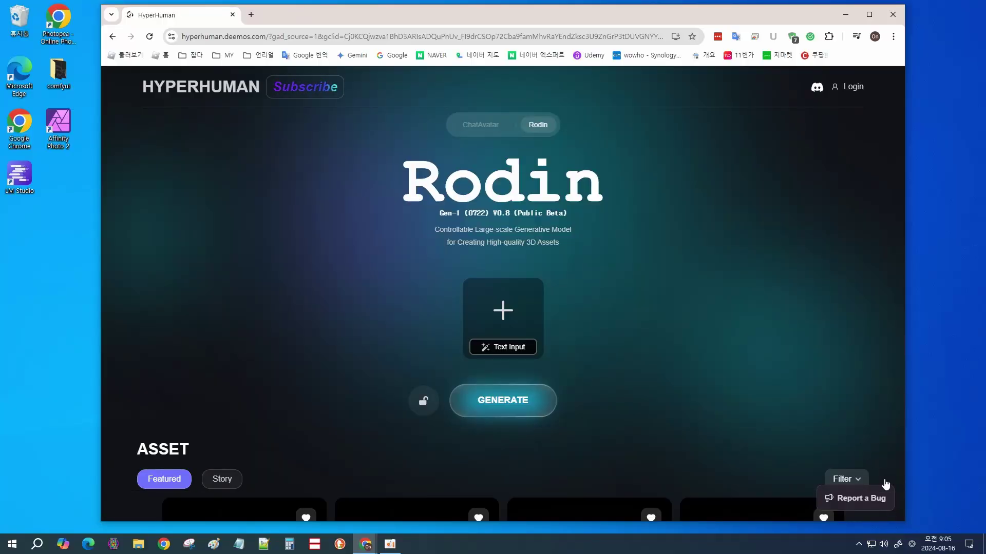
left_click(846, 92)
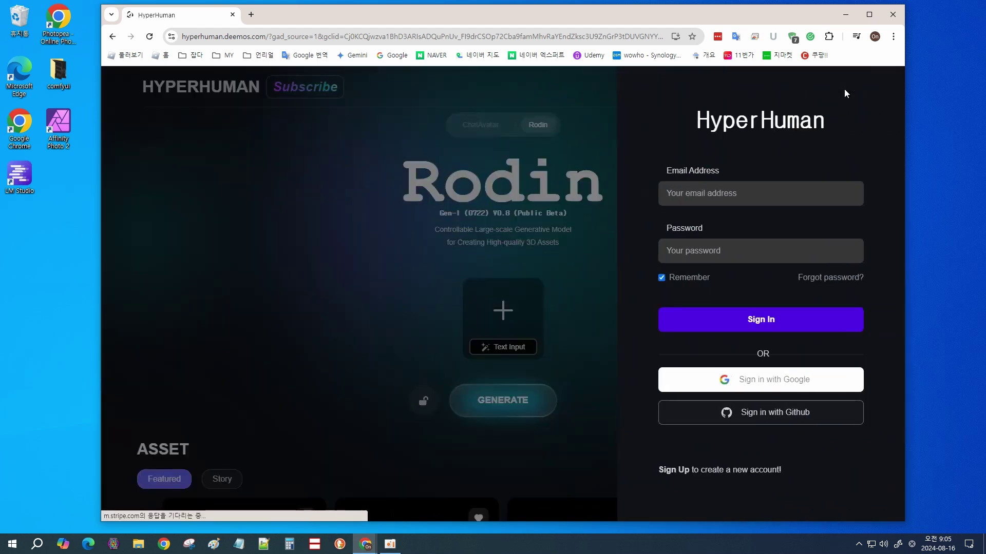
left_click(812, 385)
left_click(612, 262)
left_click(576, 344)
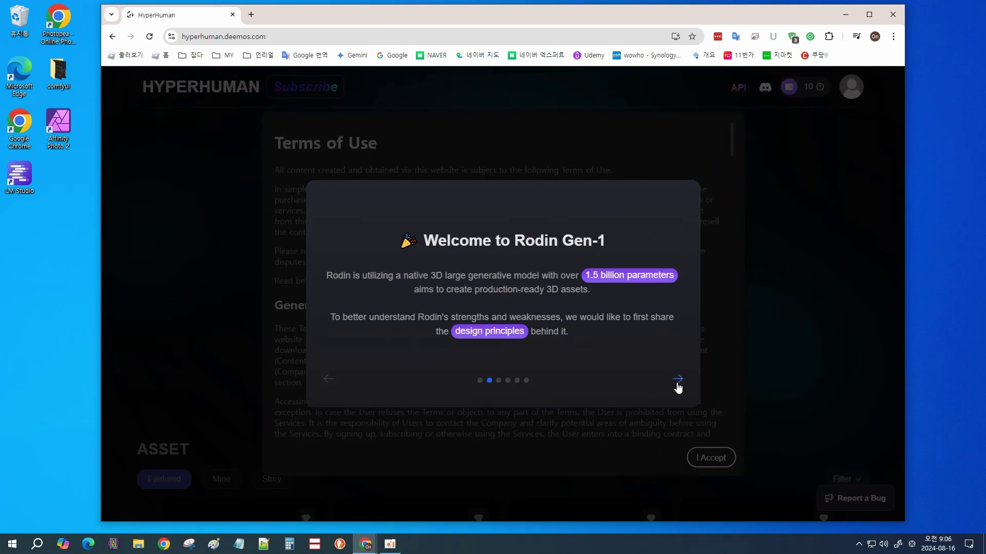
Page through the Rodin Gen-1 welcome slides, read the Terms of Use to the end and accept them
left_click(677, 383)
right_click(693, 310)
left_click(718, 224)
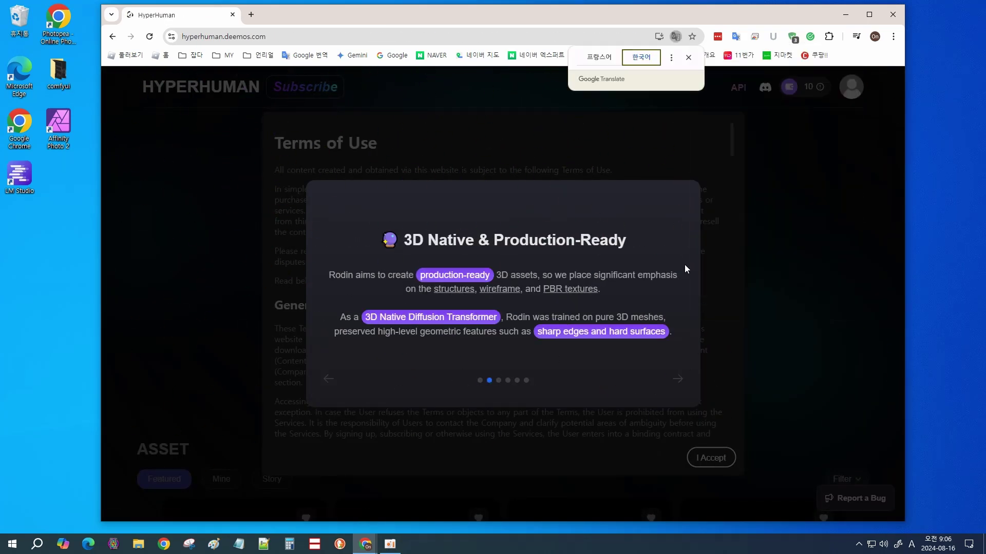
left_click(691, 58)
left_click(683, 386)
left_click(683, 385)
left_click(719, 427)
scroll(732, 173, "down", 4)
left_click_drag(732, 168, 726, 438)
left_click(711, 458)
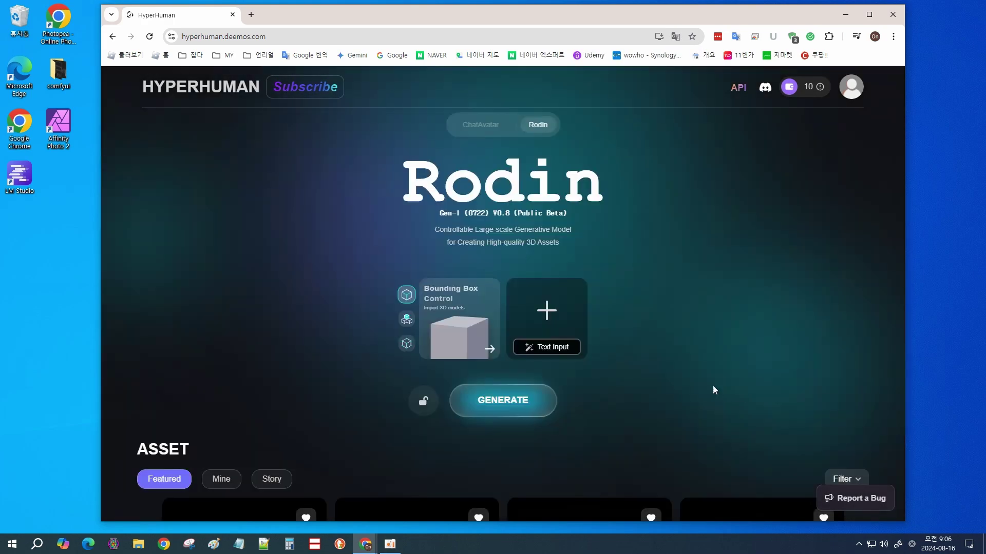
Try to switch the 3D condition from bounding box to the control type below it, and dismiss the subscription dialog
left_click(411, 318)
right_click(687, 292)
left_click(721, 172)
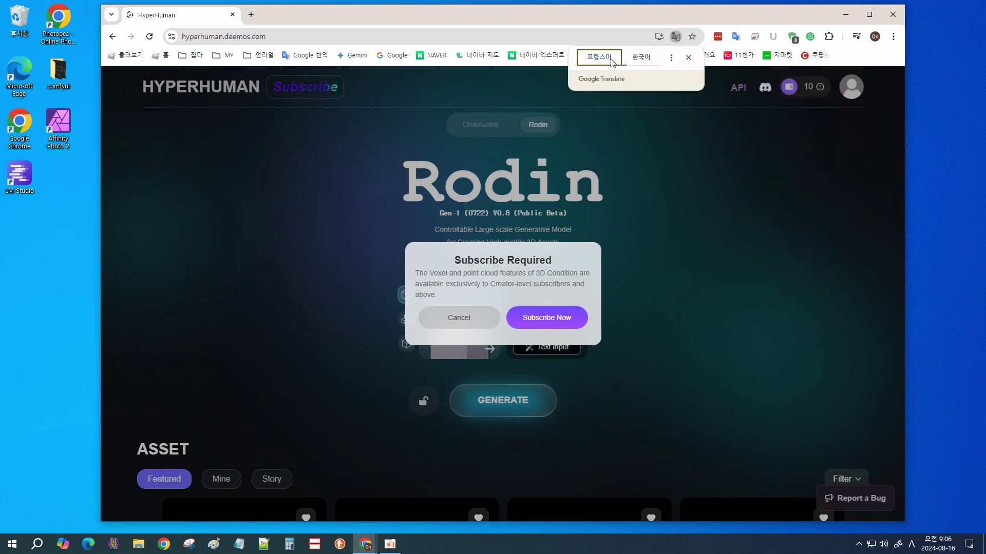
left_click(667, 294)
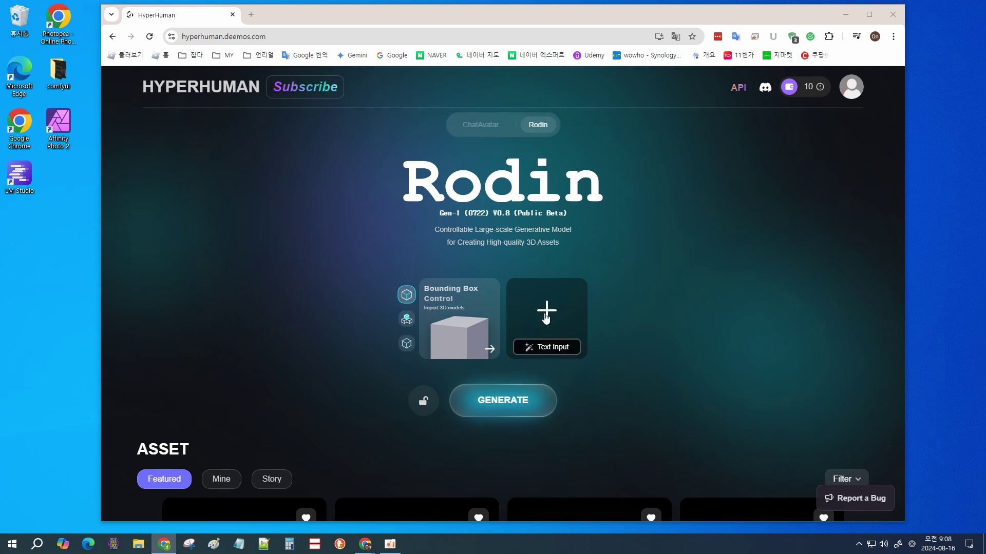
Generate a reference image from the text prompt "cute, bear, round eyes, standing,"
left_click(546, 348)
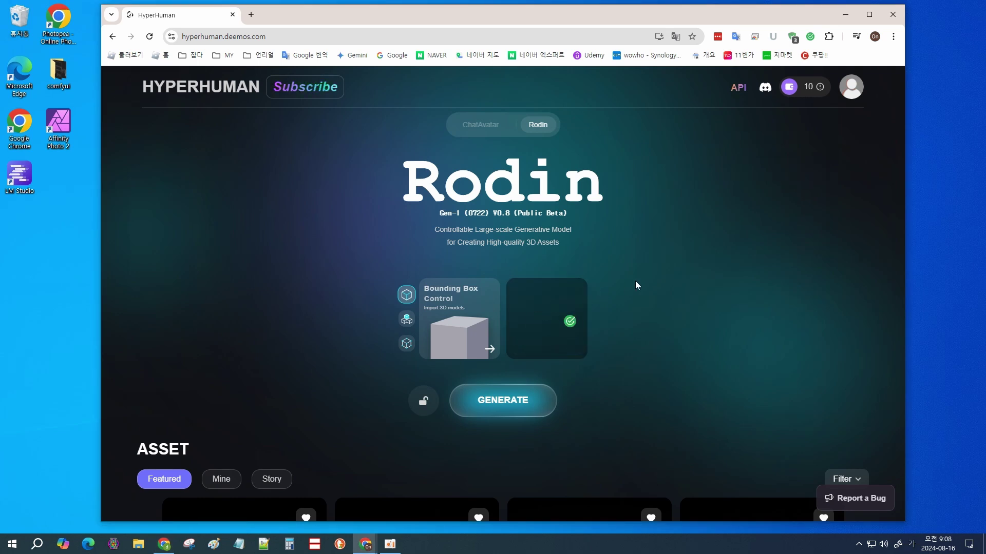
type("ㅊ")
key("BackSpace")
key("Hangul")
type("cute, bear, round eyes,")
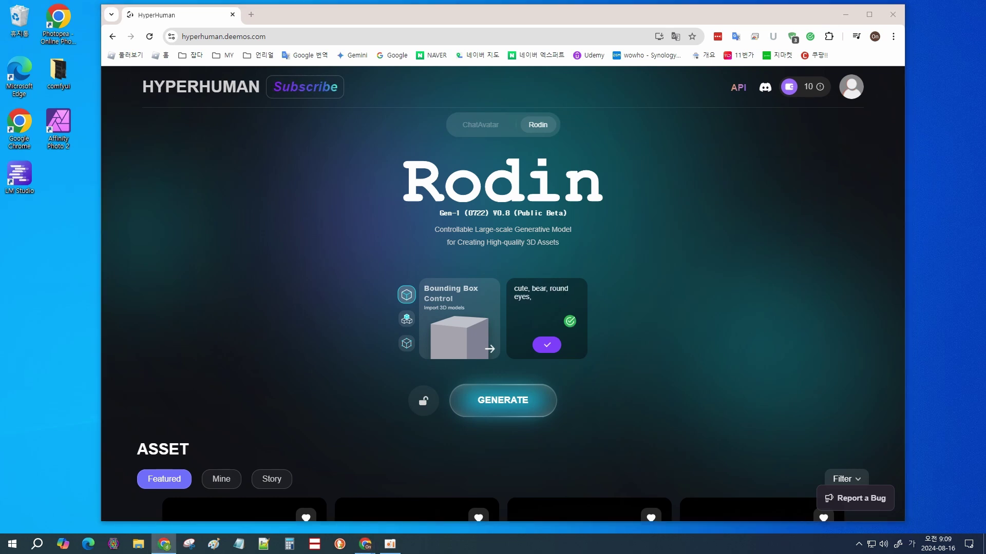
type(" standing,")
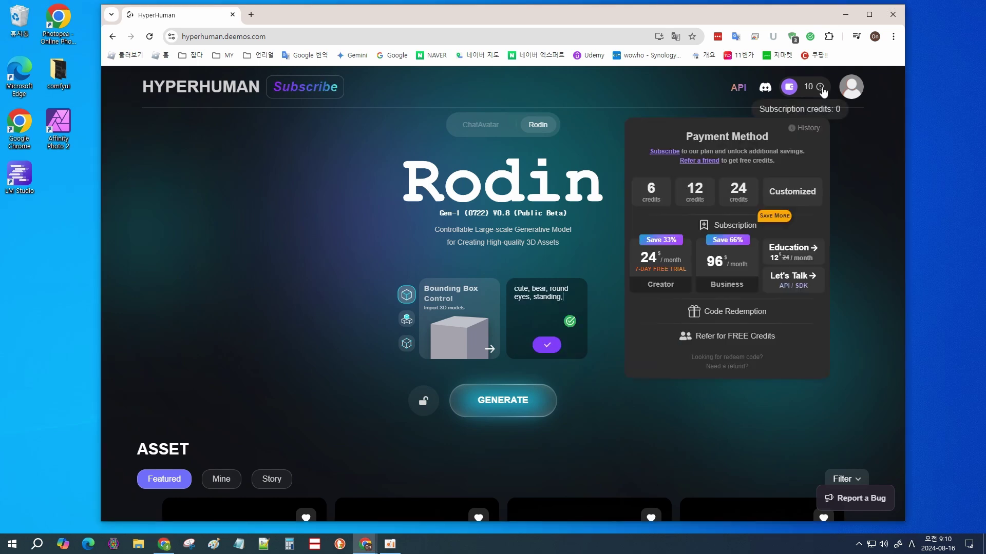
mouse_move(818, 91)
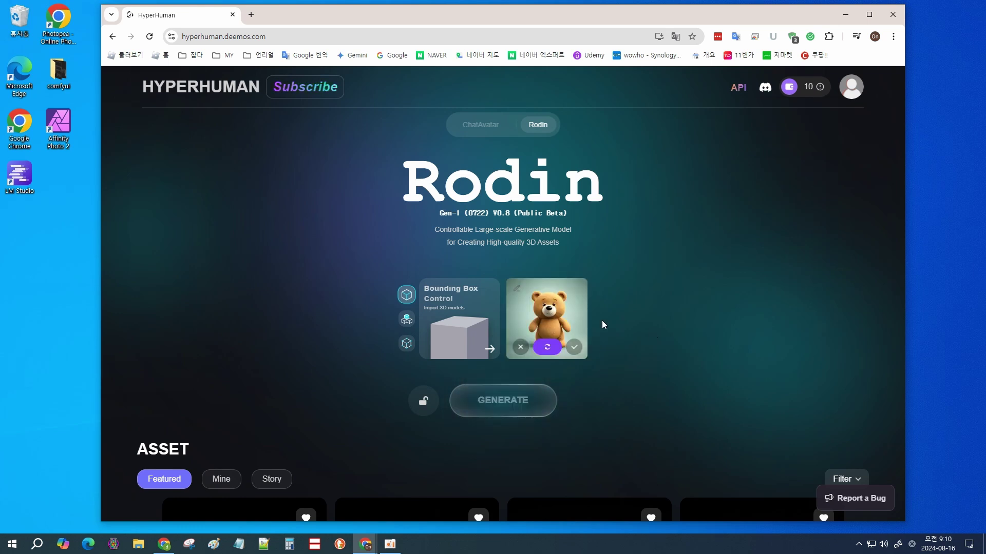
Regenerate the image with "hat, Colorful overalls with straps crossing at the back, with pockets on the front." added to the prompt, and accept it
left_click(547, 348)
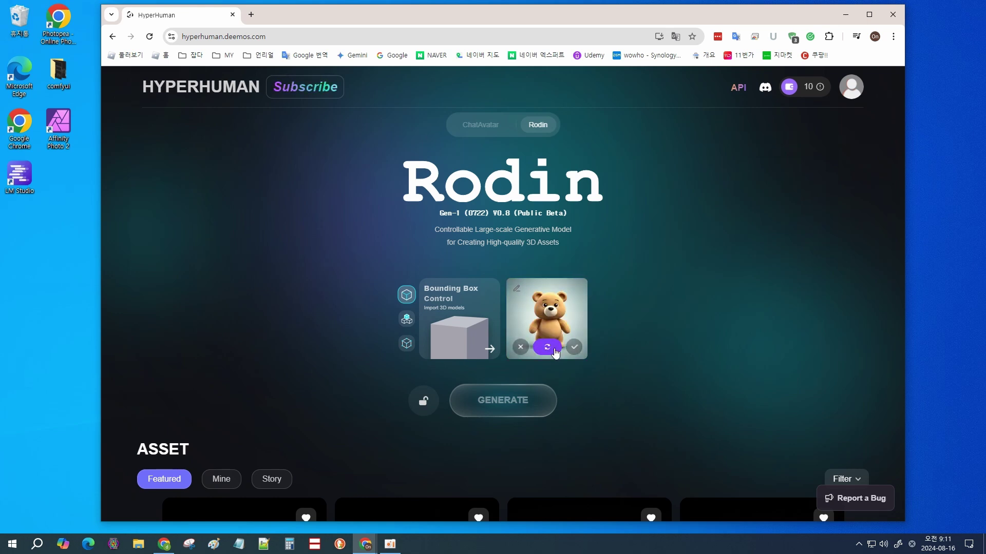
left_click(554, 348)
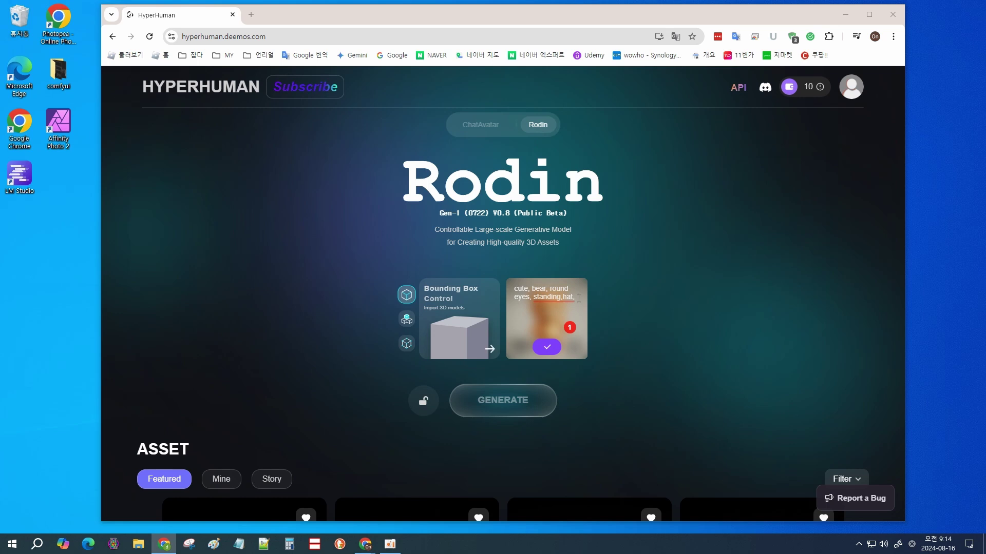
type("Colorful overalls with straps crossing at the back, with pockets on the front.")
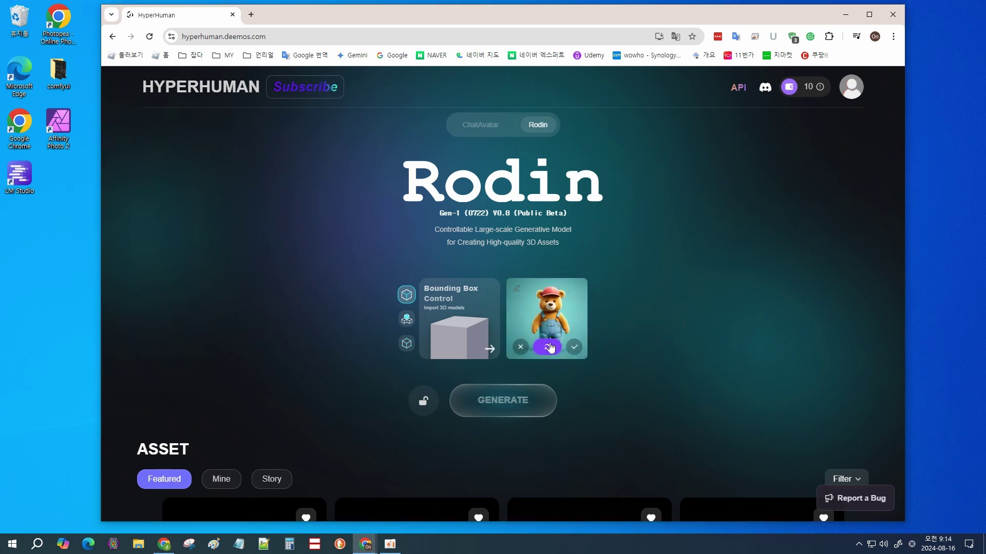
left_click(547, 347)
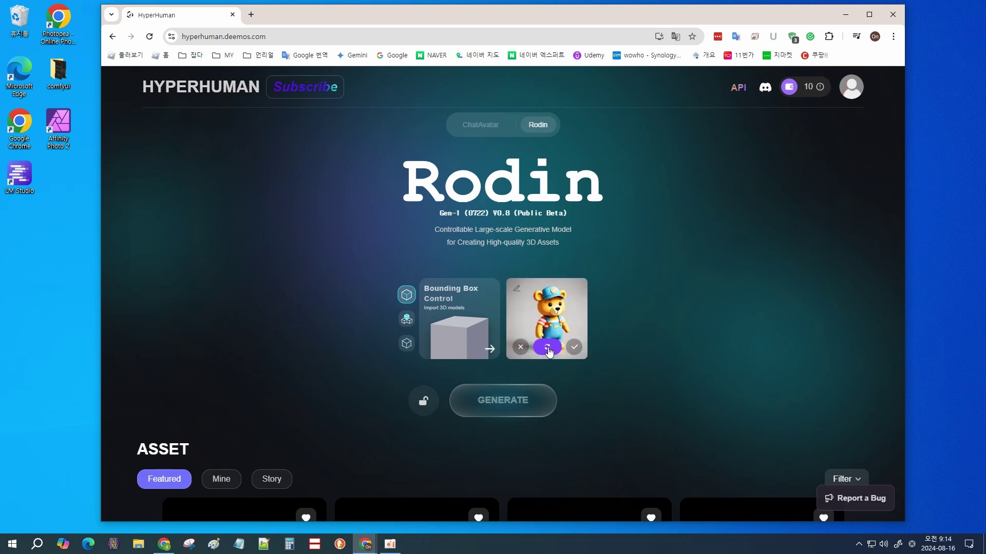
left_click(574, 349)
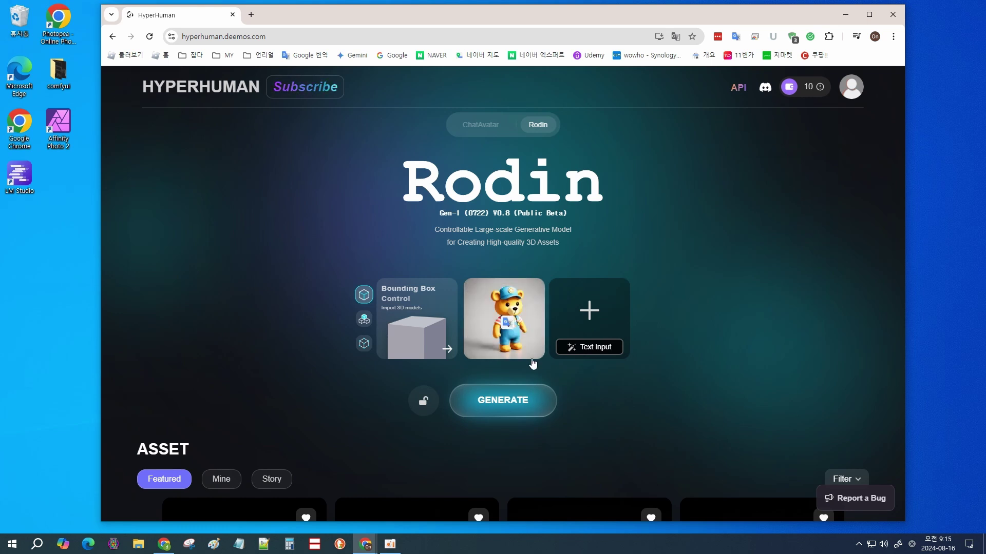
Generate 3D geometry from the bear image, finish the two-part tip tour and redo the geometry generation
left_click(519, 399)
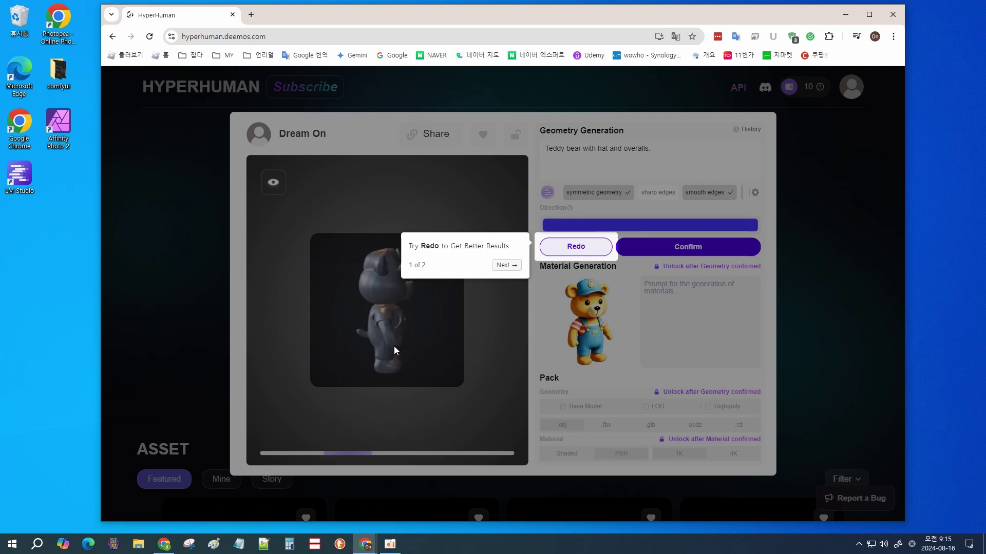
left_click(511, 269)
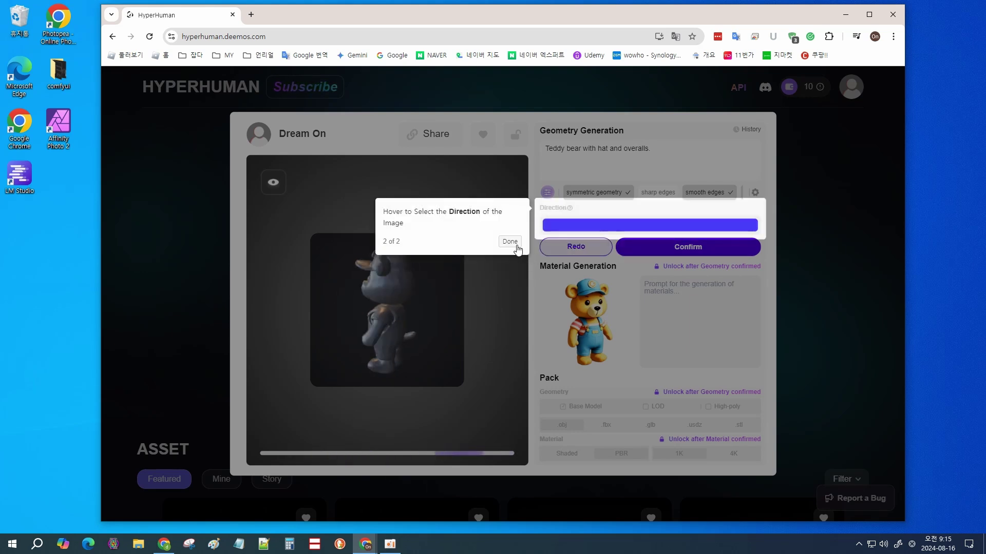
left_click(516, 245)
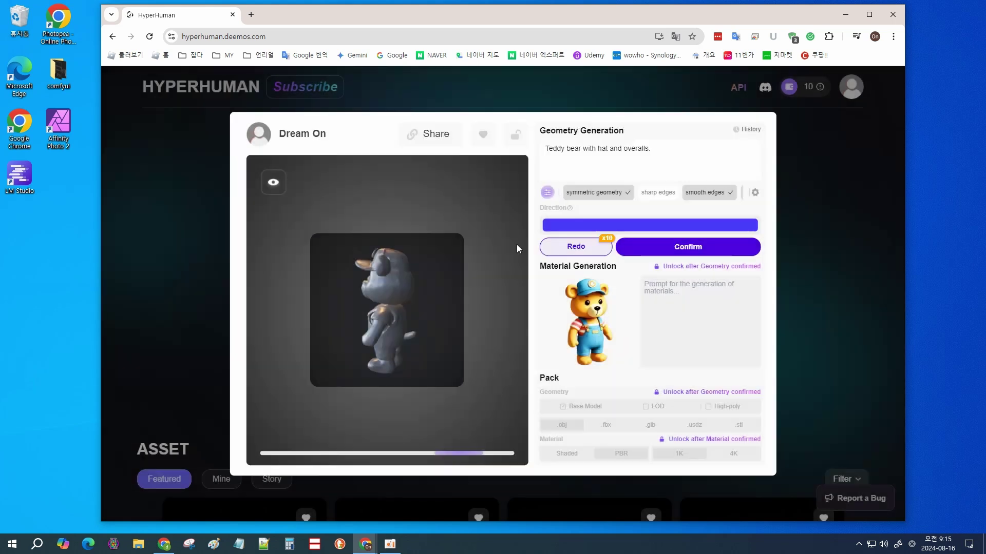
left_click(579, 249)
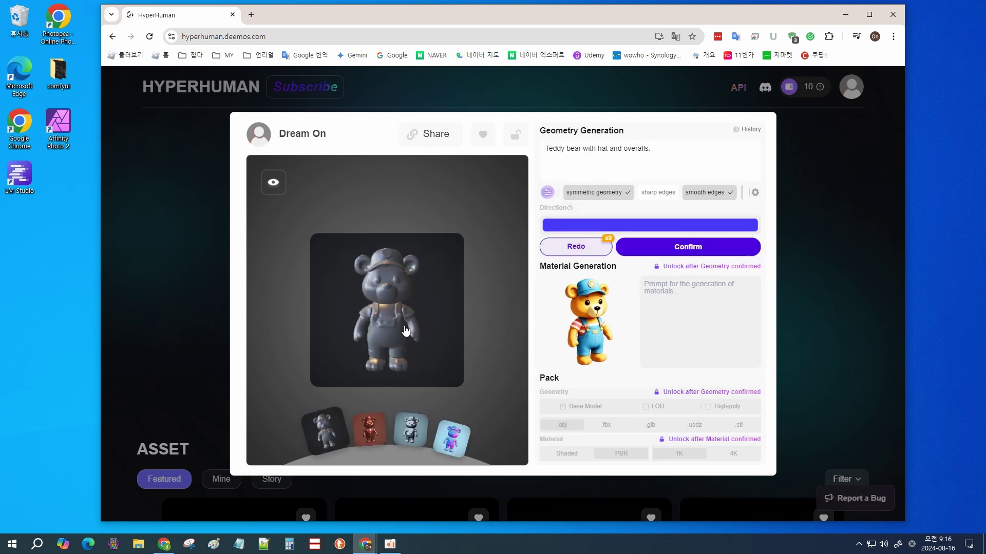
Preview the bear geometry in each of the alternative shading styles and return to the dark grey one
left_click(366, 432)
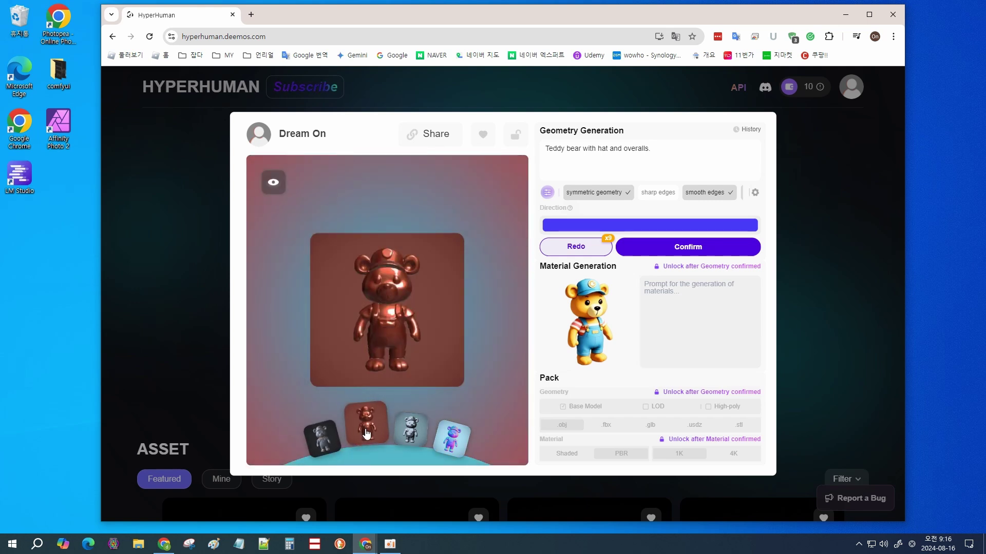
left_click(400, 434)
left_click(446, 445)
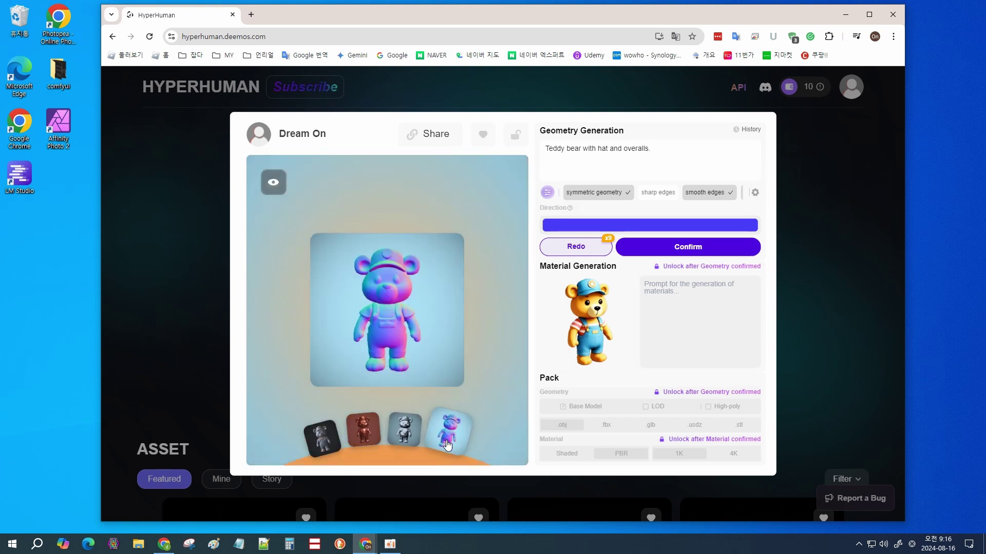
left_click(322, 437)
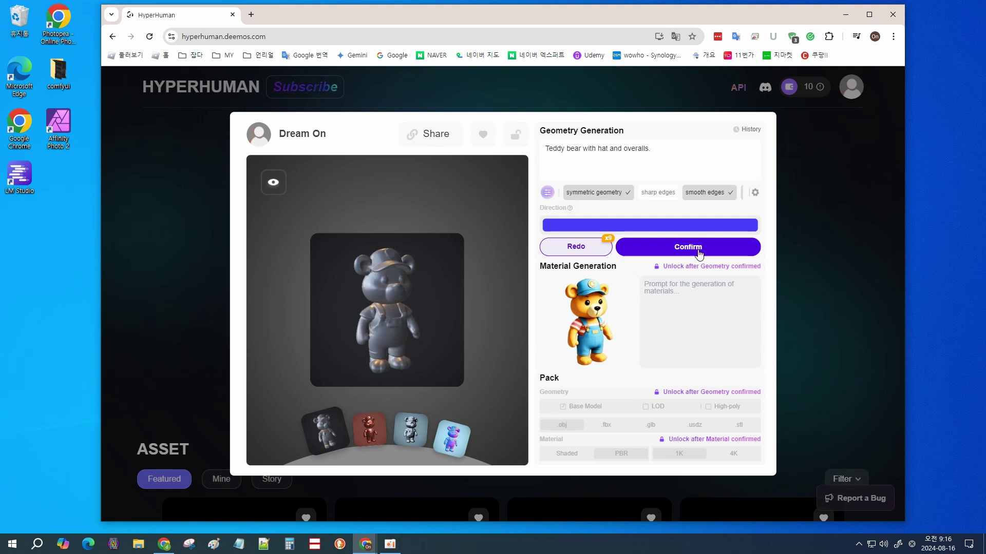
Try to set the polygon count for the bear geometry to 5000
mouse_move(701, 248)
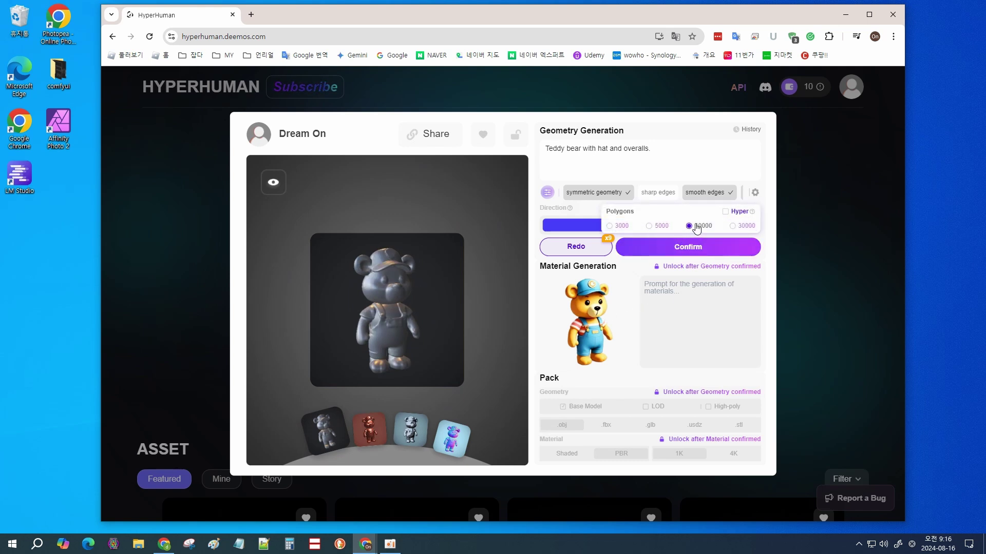
left_click(662, 228)
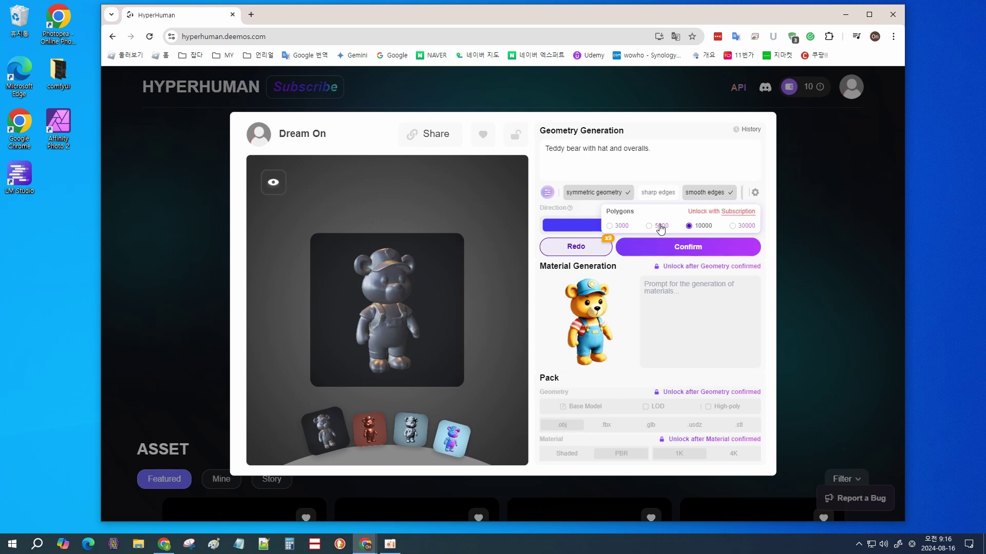
left_click(735, 220)
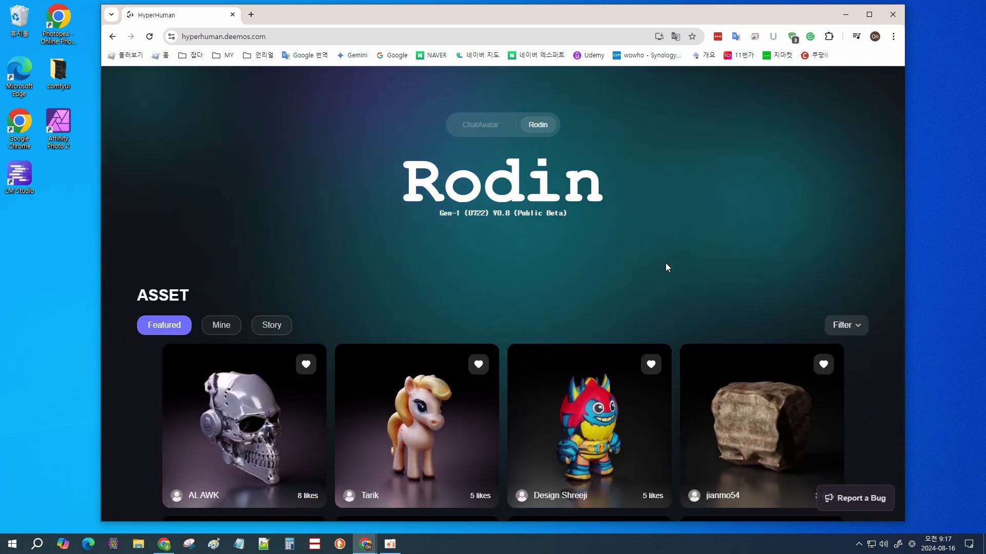
Show only your own assets in the gallery and reopen the generated bear model
scroll(733, 286, "down", 2)
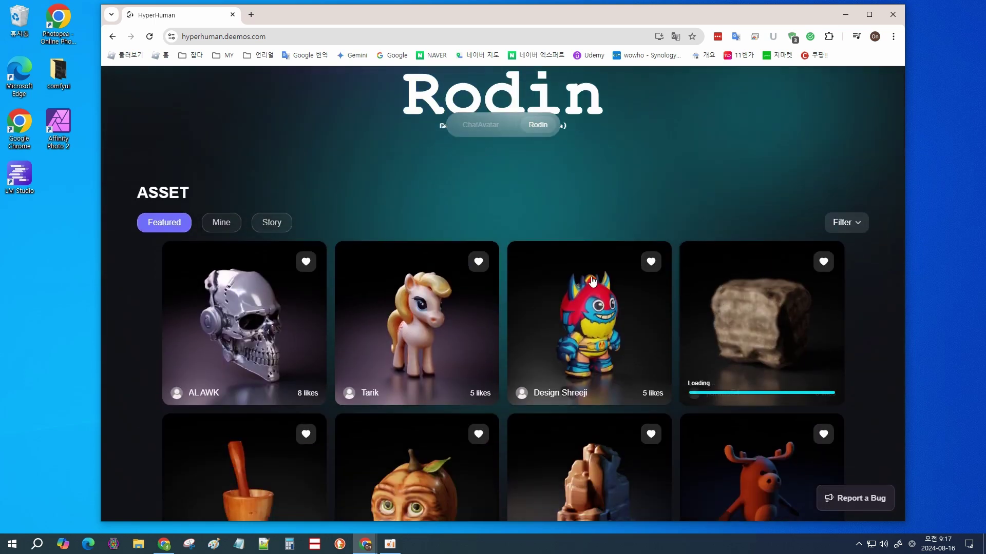
left_click(221, 222)
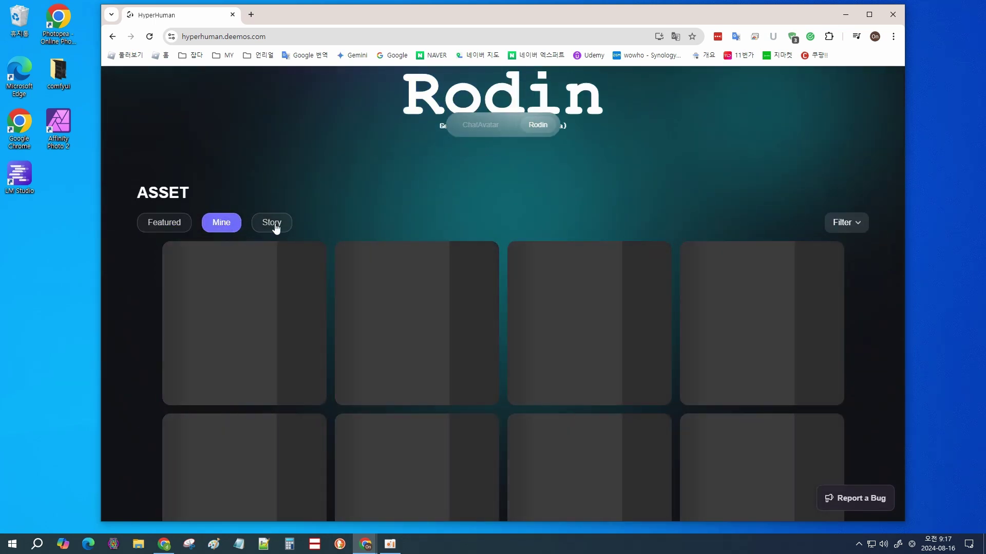
mouse_move(469, 293)
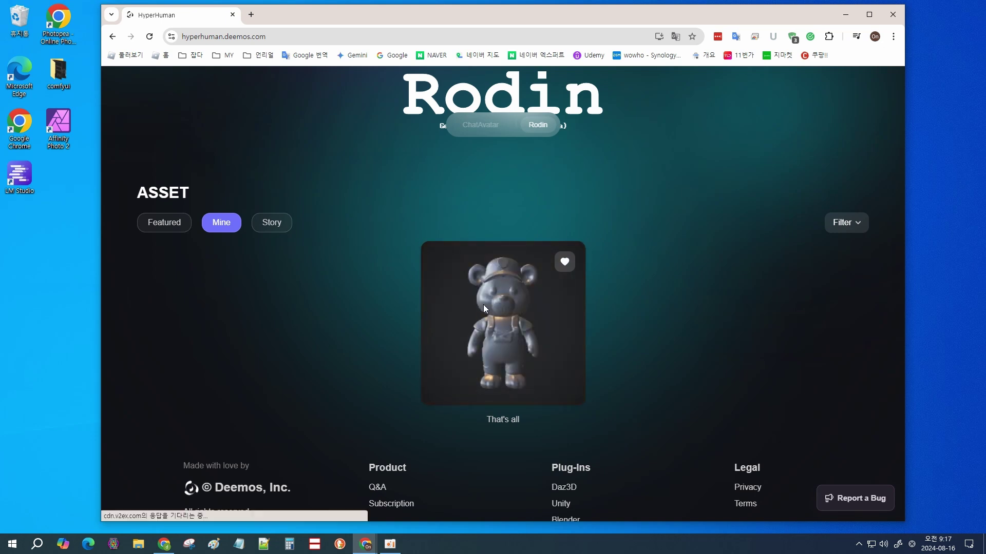
left_click(484, 309)
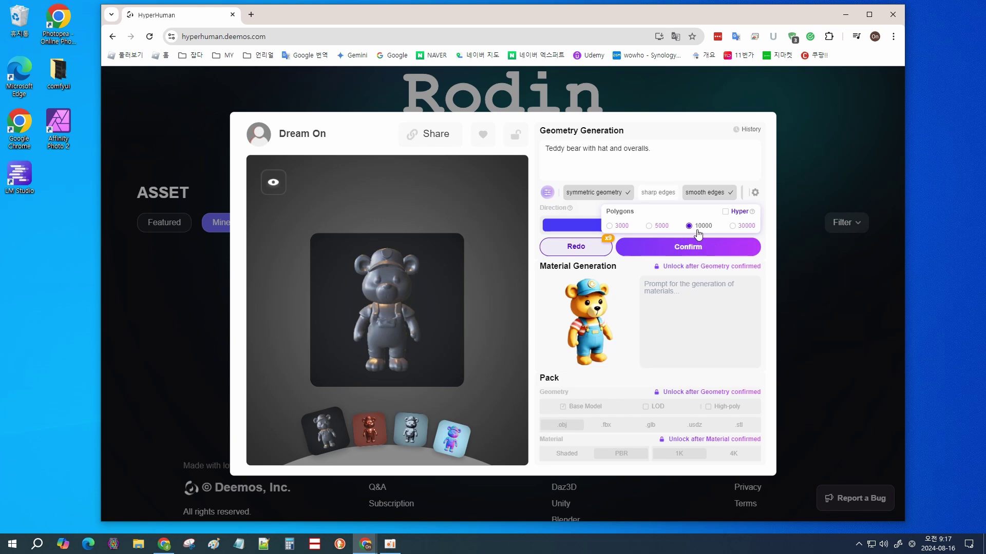
Check the Hyper option's explanation, try the advanced geometry settings, and confirm the geometry with 10000 polygons
mouse_move(753, 217)
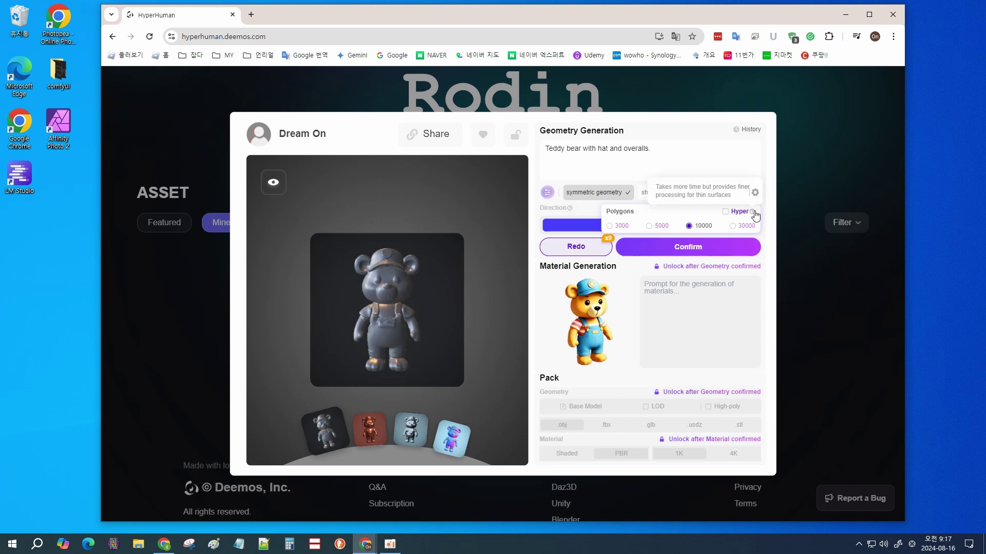
left_click(753, 194)
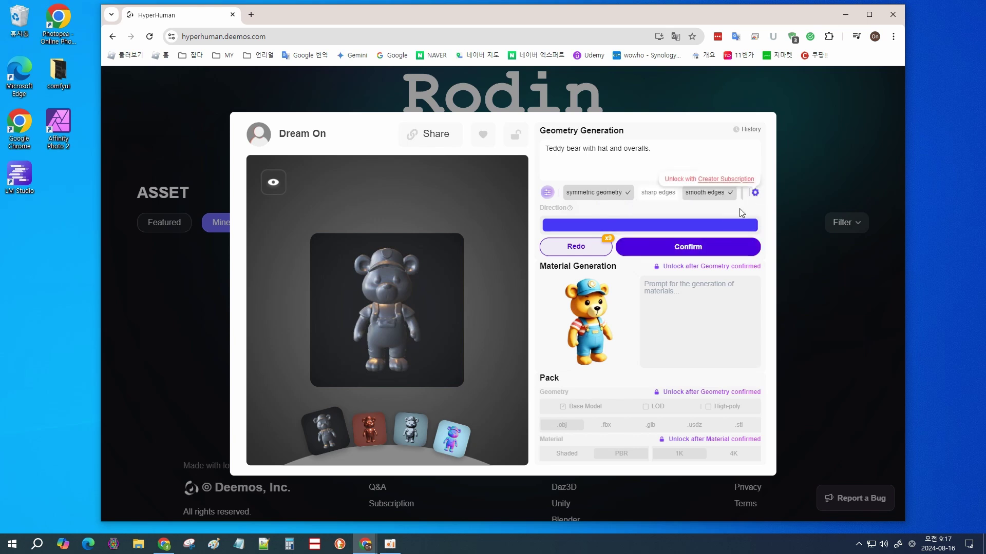
left_click(754, 194)
left_click(692, 248)
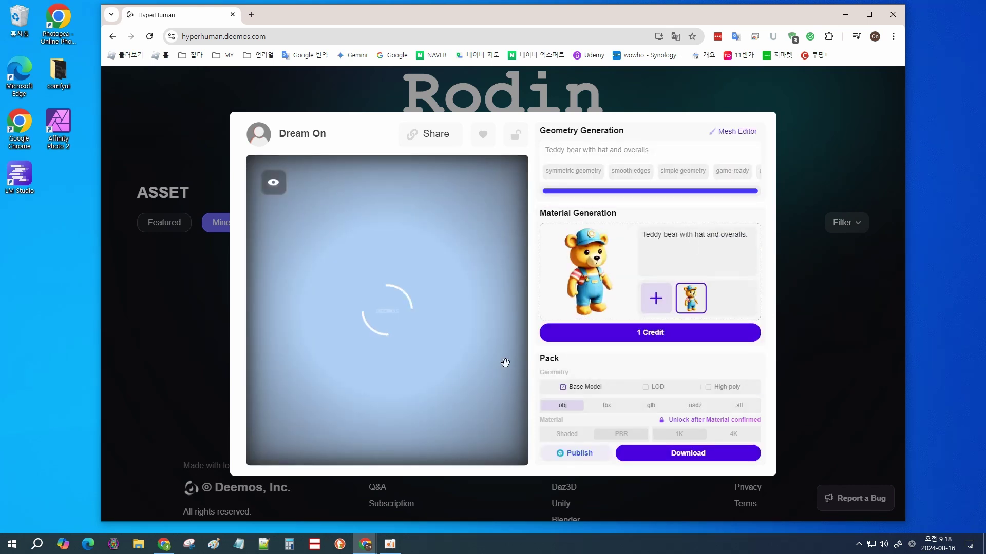
Inspect the confirmed bear mesh in 3D and set the geometry pack format to .fbx
mouse_move(401, 374)
left_mouse_down()
mouse_move(559, 396)
mouse_move(375, 367)
mouse_move(341, 286)
mouse_move(284, 341)
mouse_move(389, 375)
mouse_move(583, 380)
mouse_move(401, 368)
left_mouse_up()
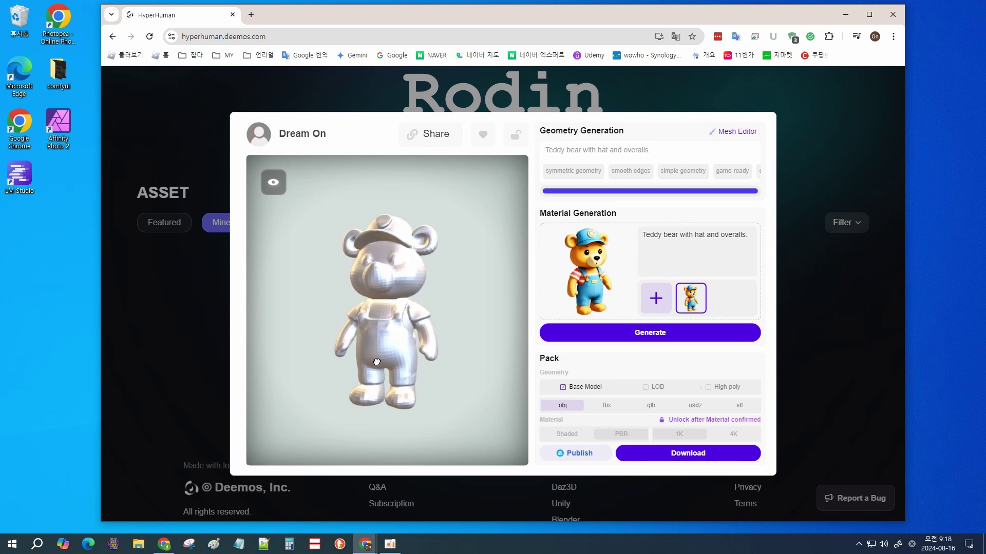
left_click(606, 406)
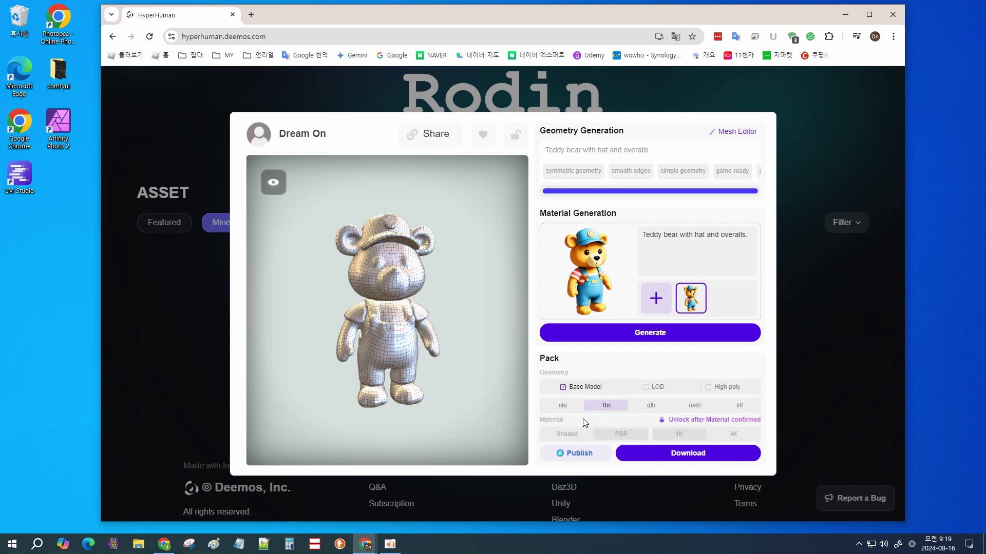
Generate the bear's material from the prompt and reference image, inspect it, and redo the material with the preset options
mouse_move(660, 329)
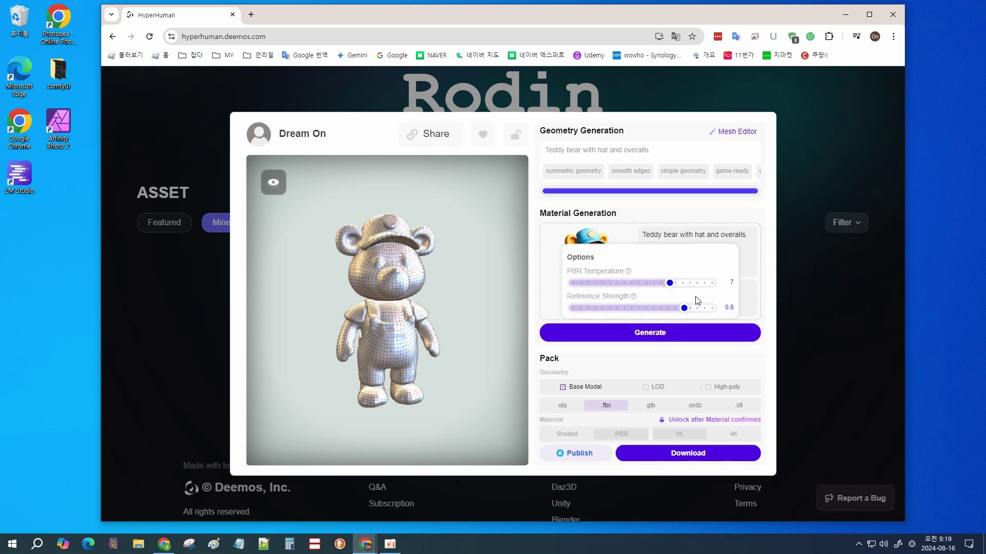
left_click(706, 331)
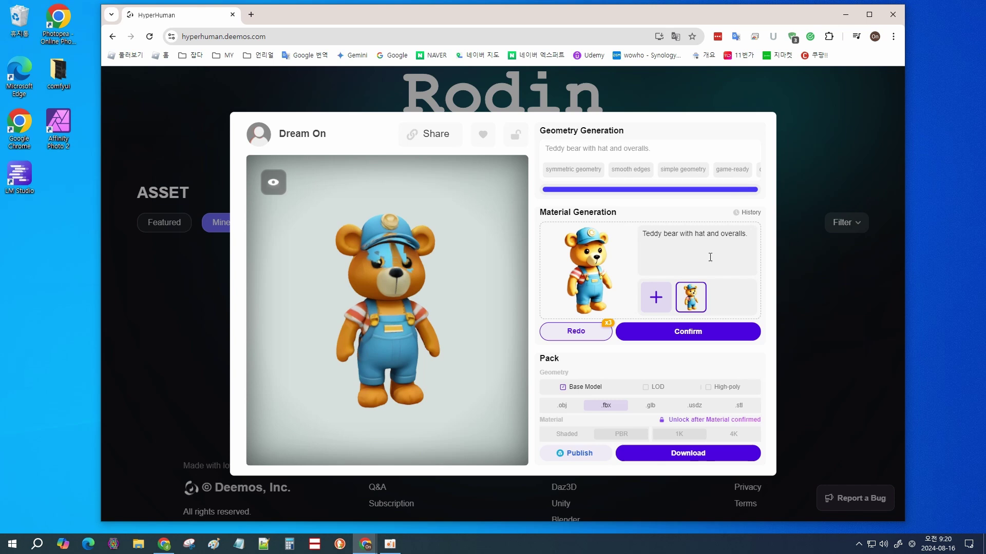
mouse_move(597, 341)
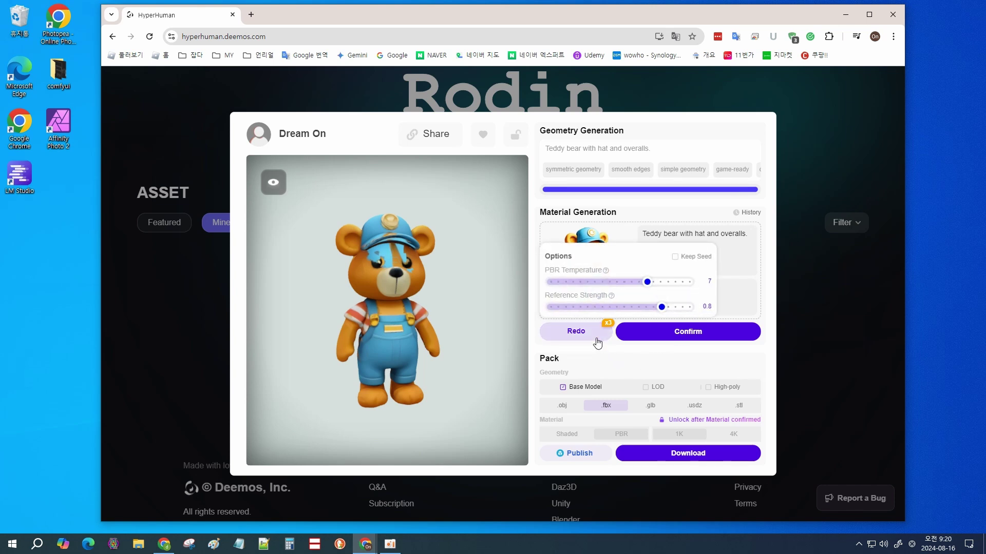
left_click_drag(460, 352, 389, 347)
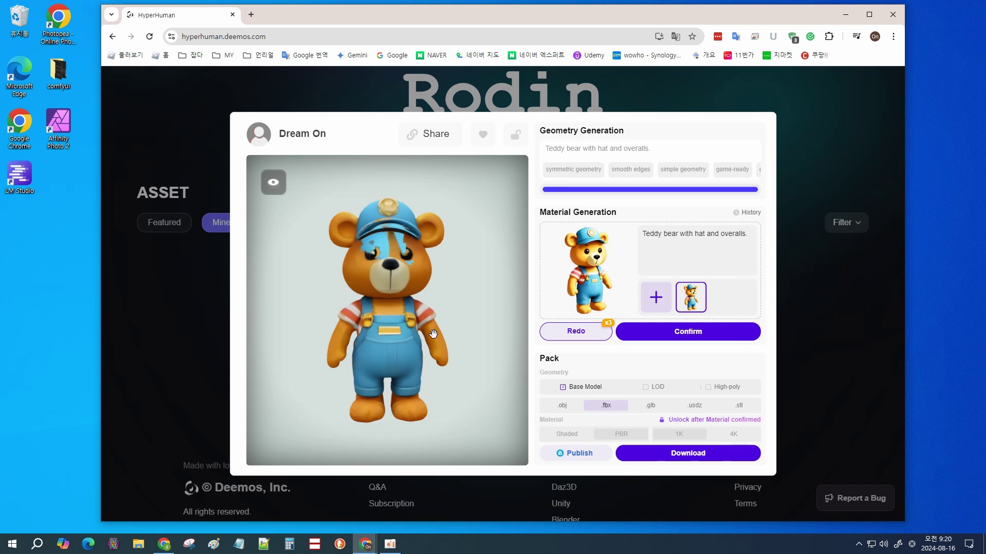
left_click(590, 333)
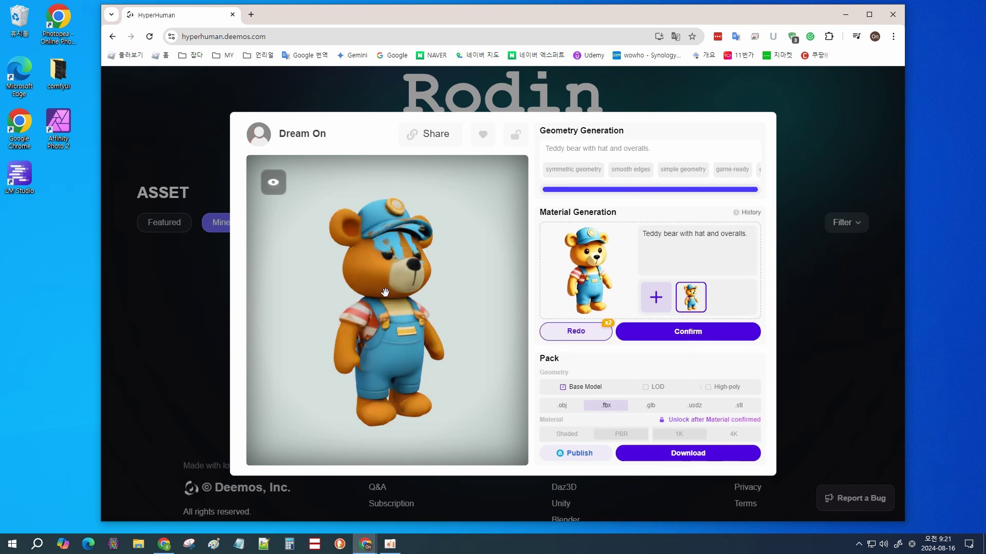
Examine the regenerated bear material from several angles, comparing the Shaded and Toon display modes
left_click_drag(514, 288, 269, 251)
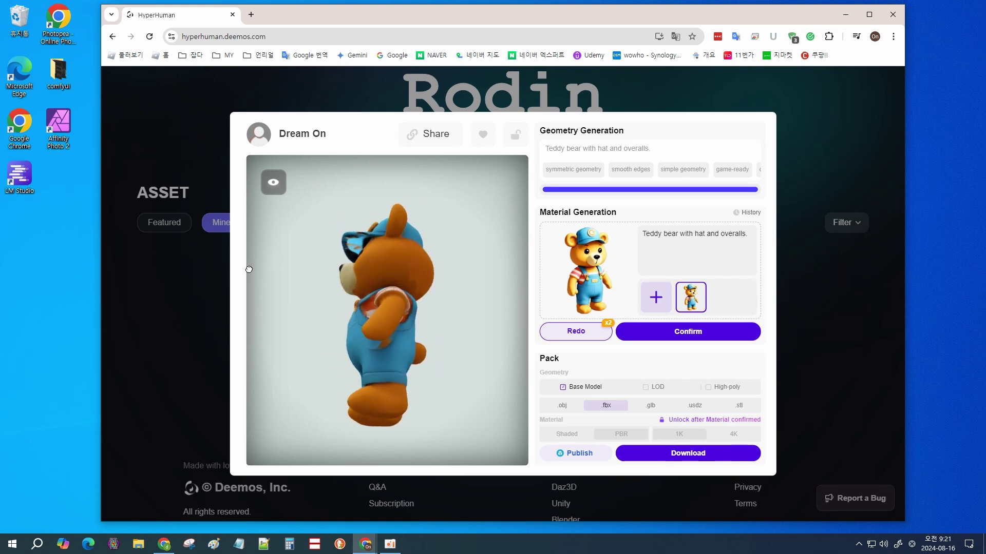
left_click(276, 188)
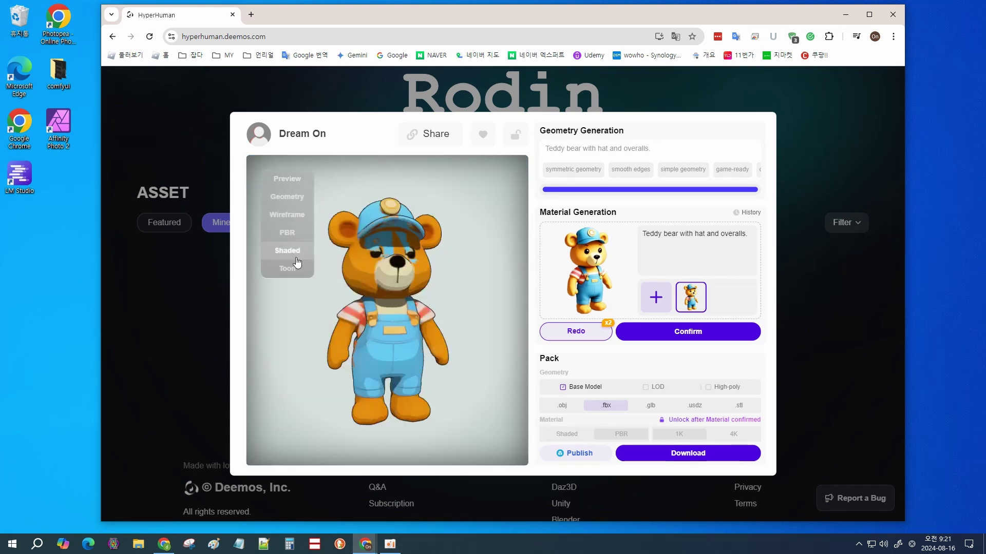
mouse_move(312, 231)
left_mouse_down()
mouse_move(460, 243)
mouse_move(514, 277)
left_mouse_up()
mouse_move(279, 197)
left_click(287, 250)
mouse_move(329, 283)
left_mouse_down()
mouse_move(435, 291)
mouse_move(411, 282)
mouse_move(483, 282)
mouse_move(400, 297)
mouse_move(360, 293)
mouse_move(464, 302)
left_mouse_up()
left_click(287, 268)
left_click(288, 244)
scroll(400, 297, "up", 3)
mouse_move(277, 188)
left_click(288, 270)
scroll(462, 301, "down", 3)
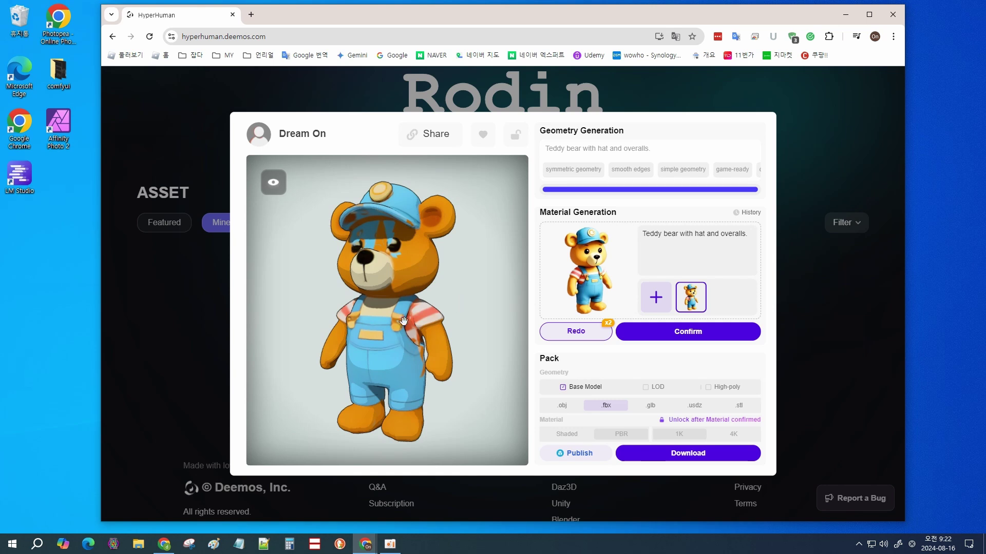
left_click_drag(390, 323, 442, 318)
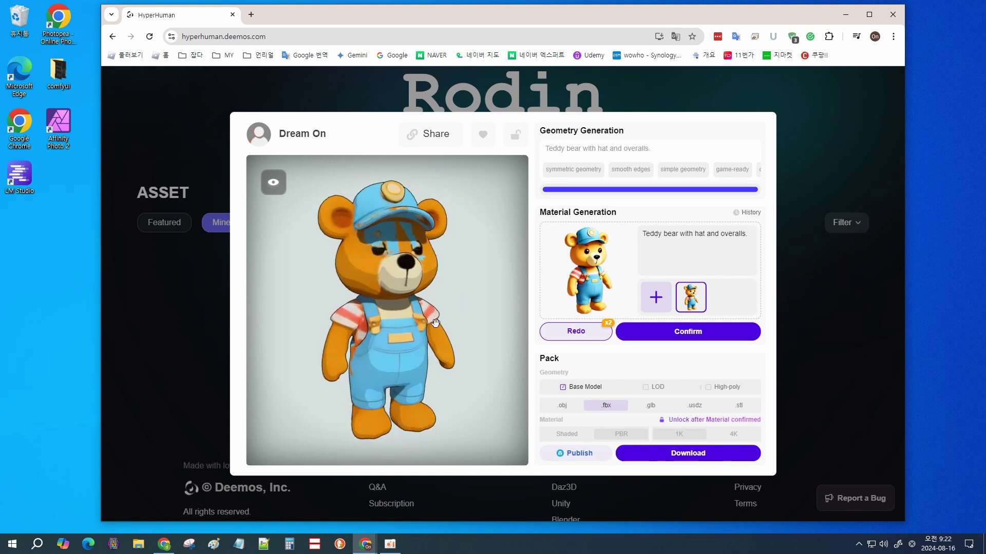
Download the base model pack as .fbx and save the zip in the Git\sample folder on drive F
left_click(676, 455)
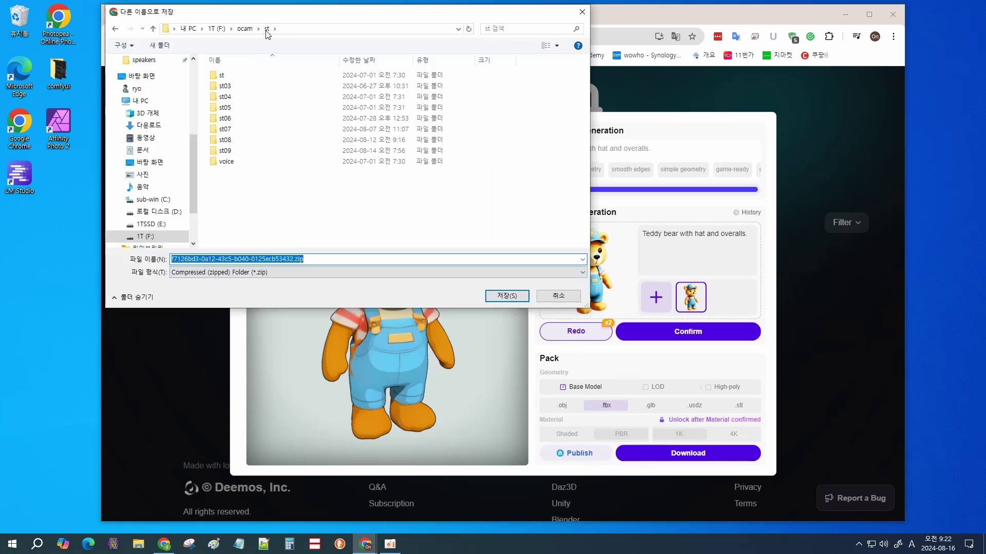
right_click(357, 195)
left_click(172, 349)
key("Delete")
left_click(245, 29)
scroll(184, 81, "up", 5)
left_click(137, 150)
scroll(332, 193, "down", 5)
right_click(332, 193)
left_click(507, 296)
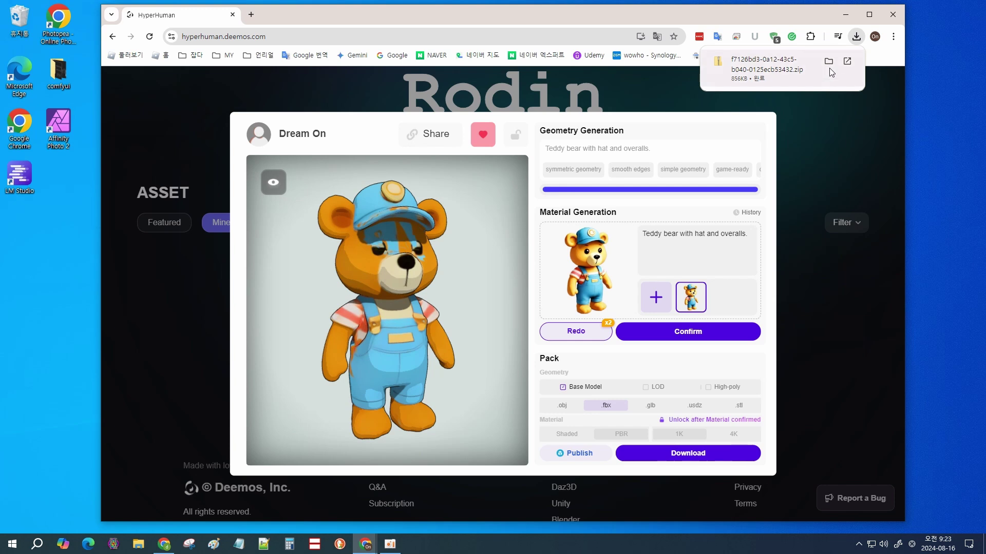
Show the downloaded zip in File Explorer, extract it into its own folder, and open that folder
left_click(828, 61)
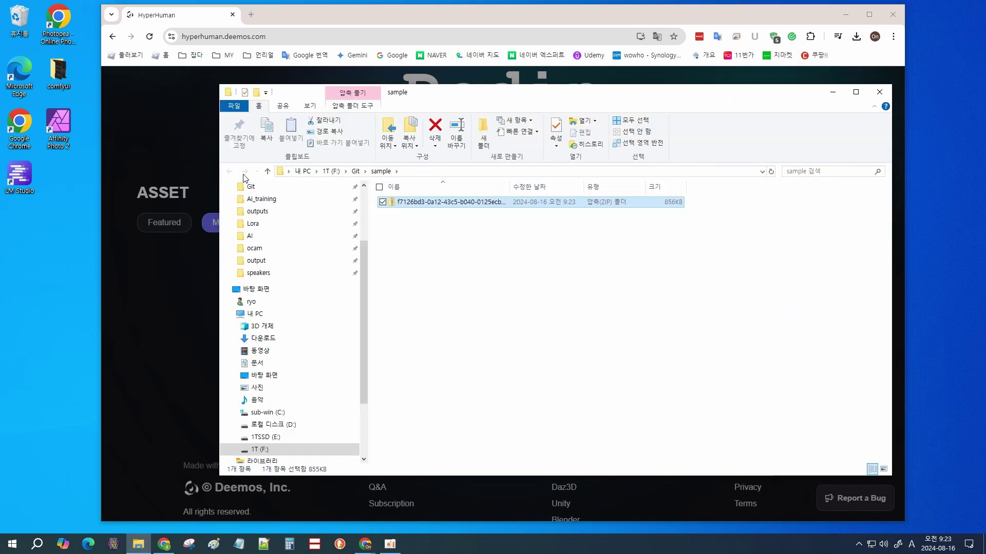
right_click(467, 208)
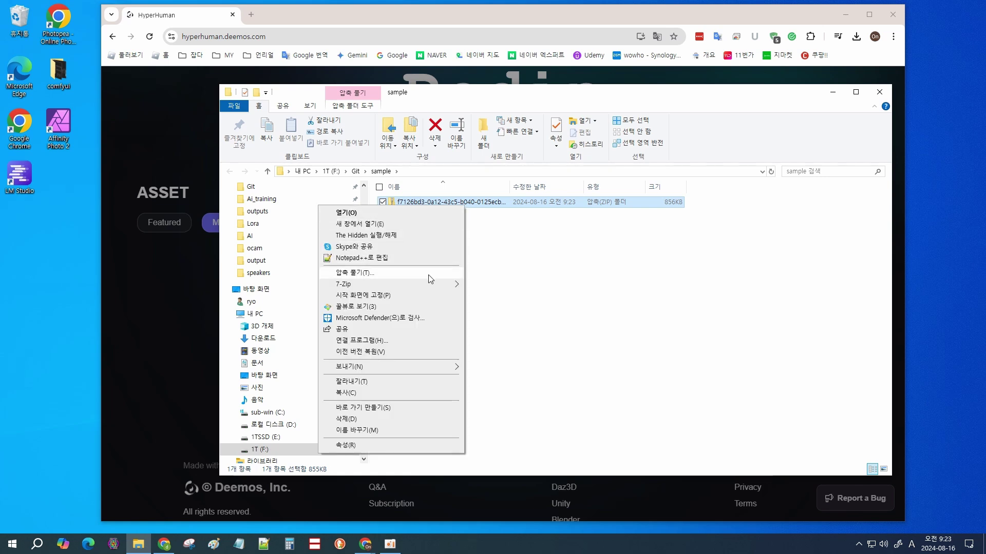
mouse_move(411, 284)
left_click(571, 328)
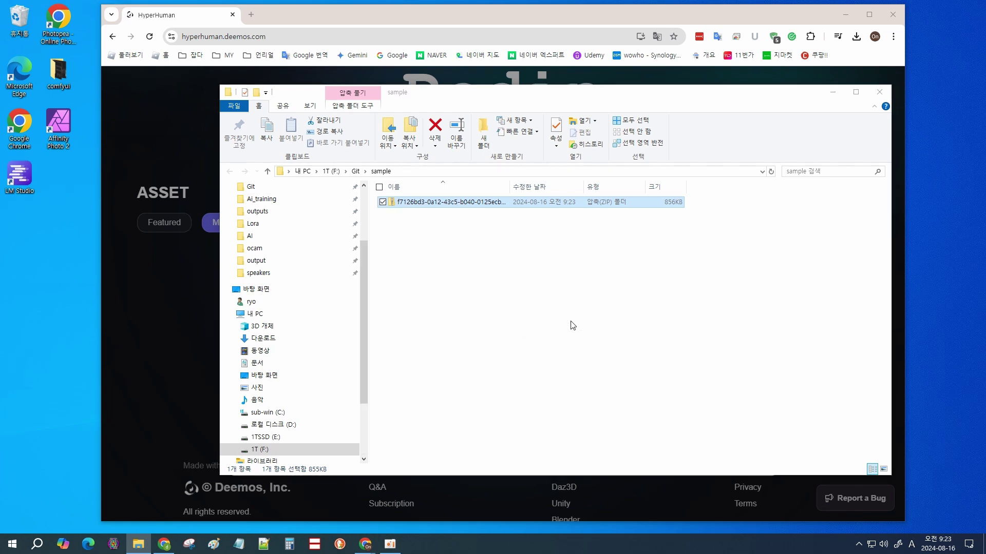
left_click(563, 308)
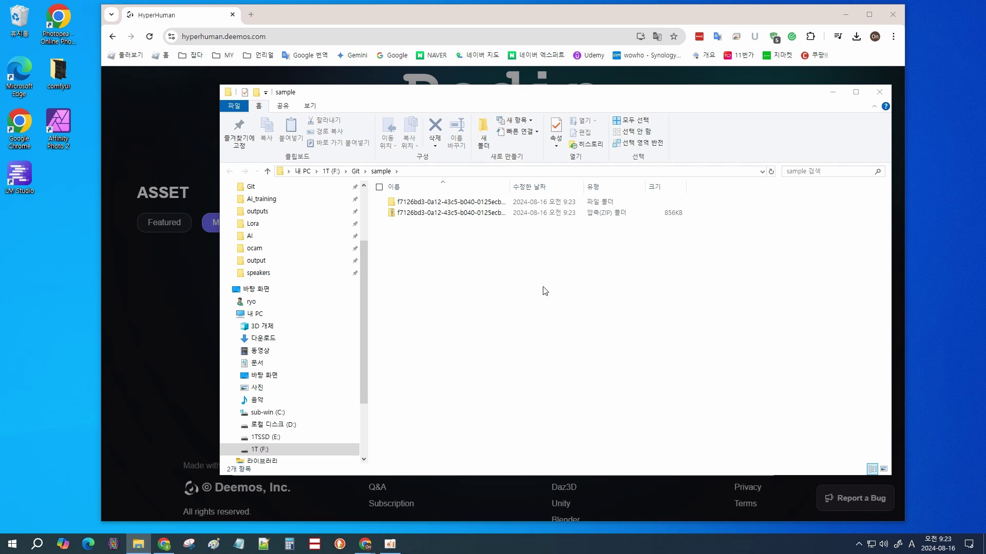
double_click(478, 203)
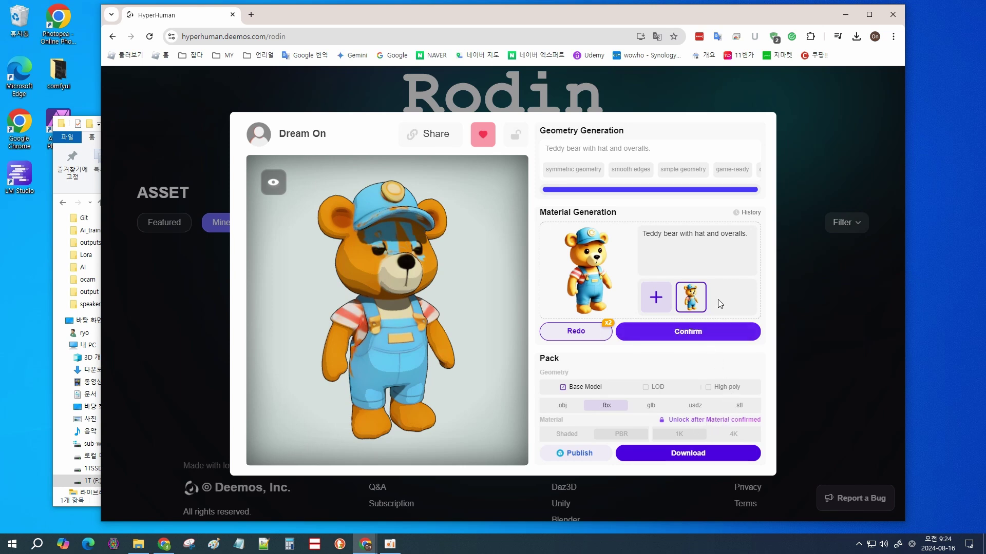
In the Rodin page, confirm the bear's material and set the material pack to Shaded at 1K
left_click(695, 340)
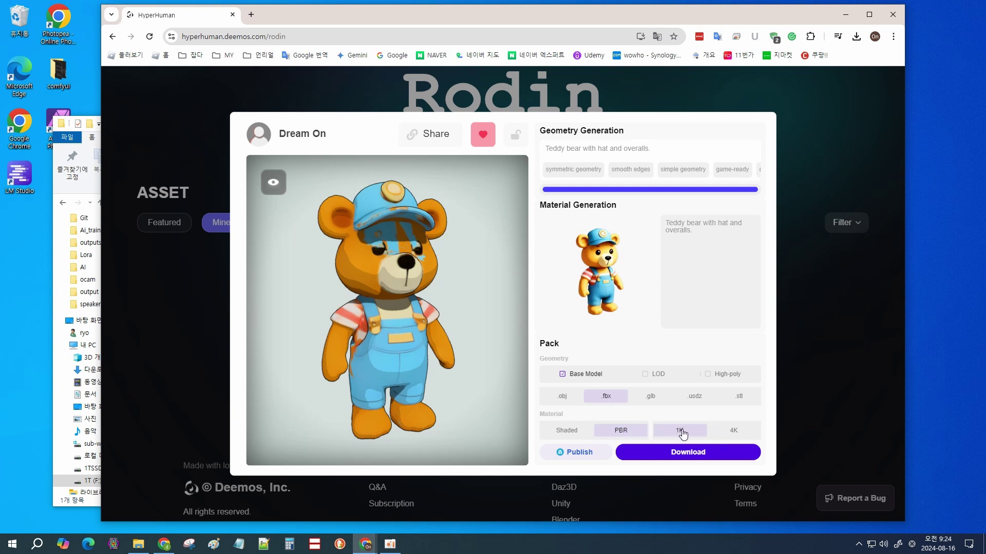
left_click(571, 437)
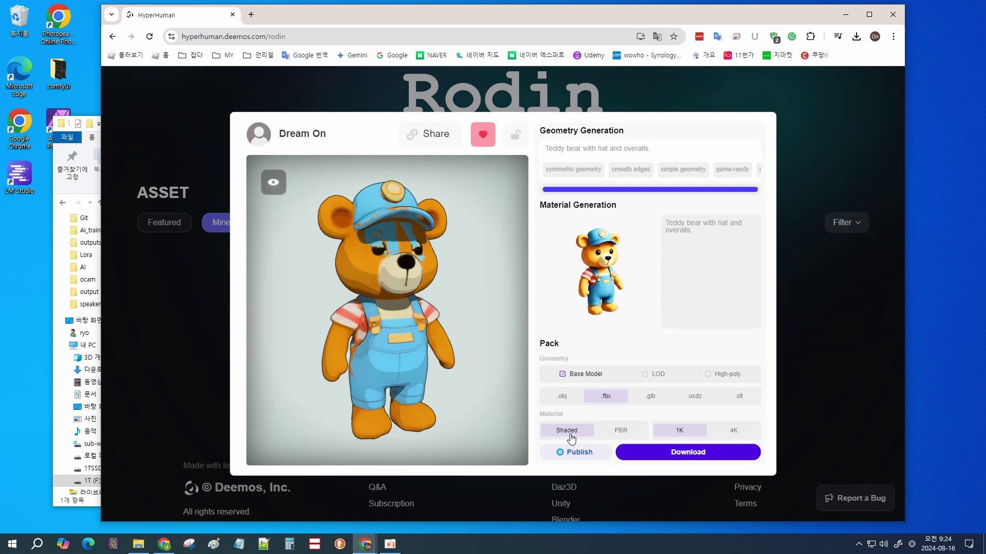
left_click(618, 434)
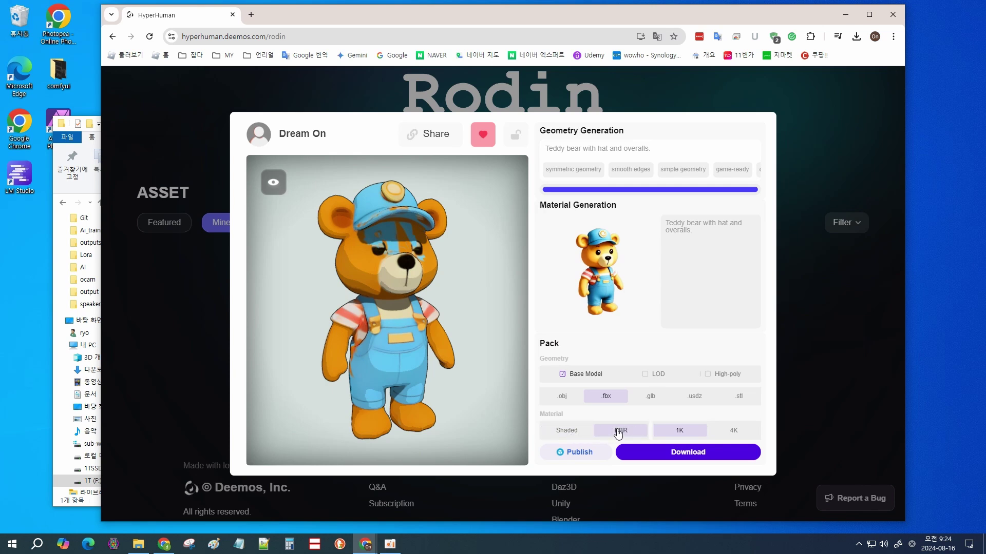
left_click(572, 433)
Compare the PBR and Shaded display modes of the bear in the 3D viewer
mouse_move(278, 194)
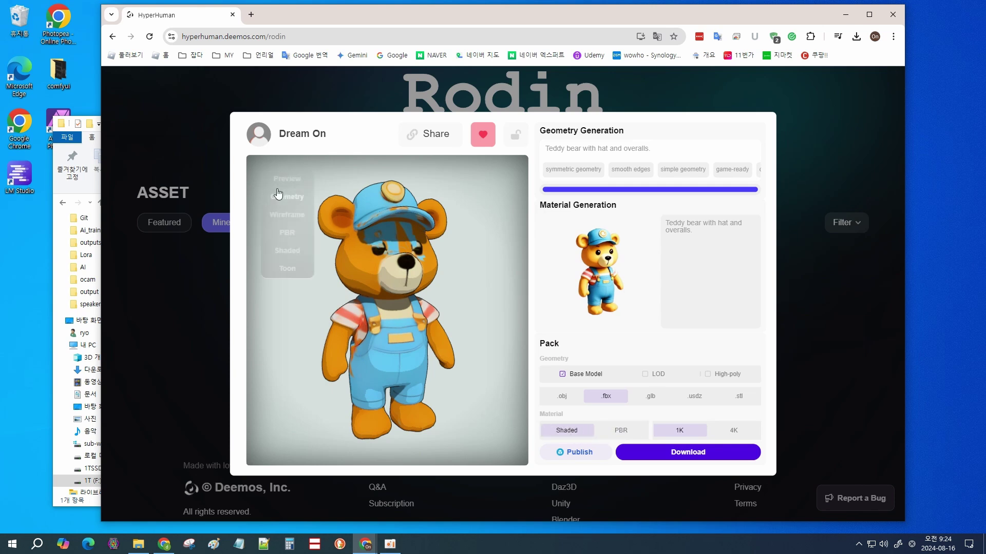
left_click(289, 236)
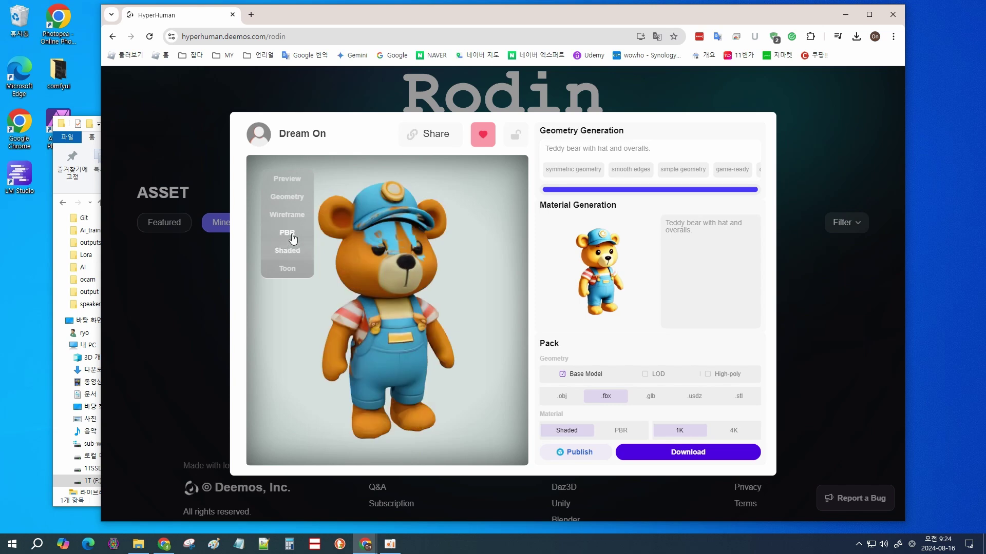
left_click(293, 236)
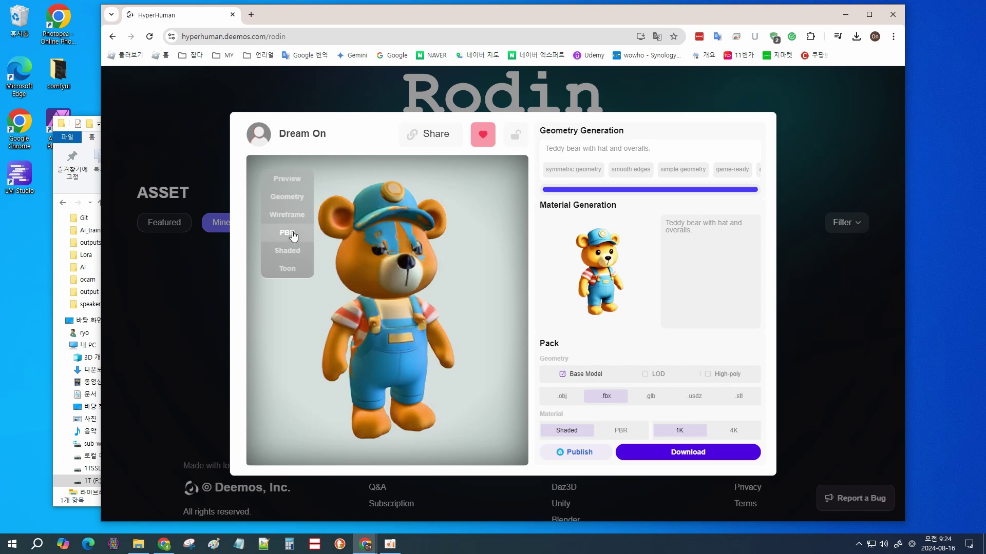
left_click(292, 250)
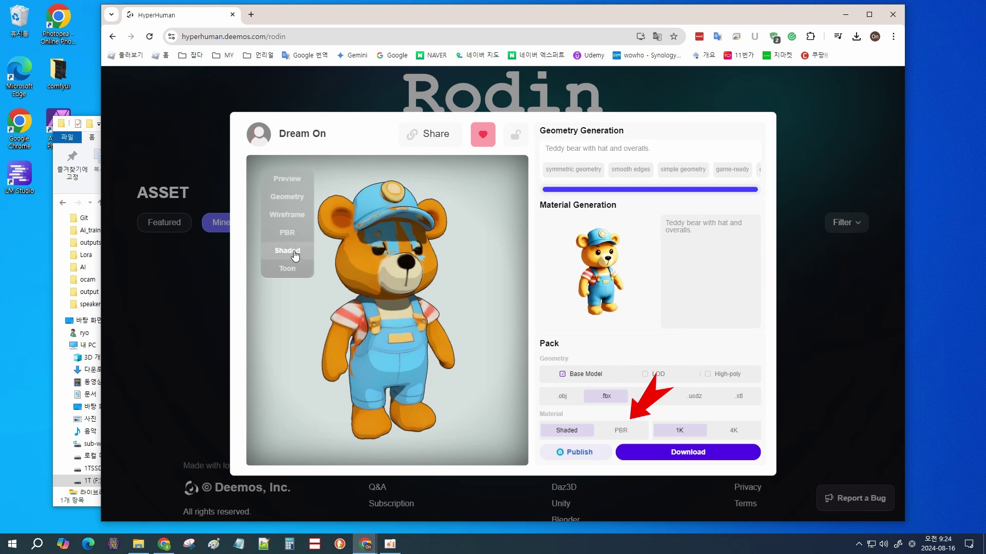
left_click(294, 251)
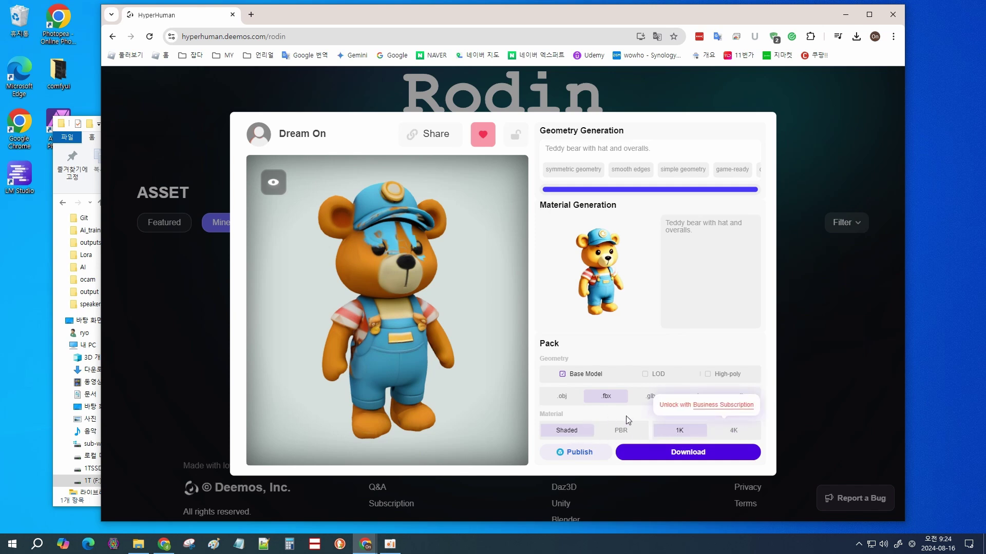
Download the .fbx base model with the 1K Shaded material and save the zip in the sample folder
left_click(698, 454)
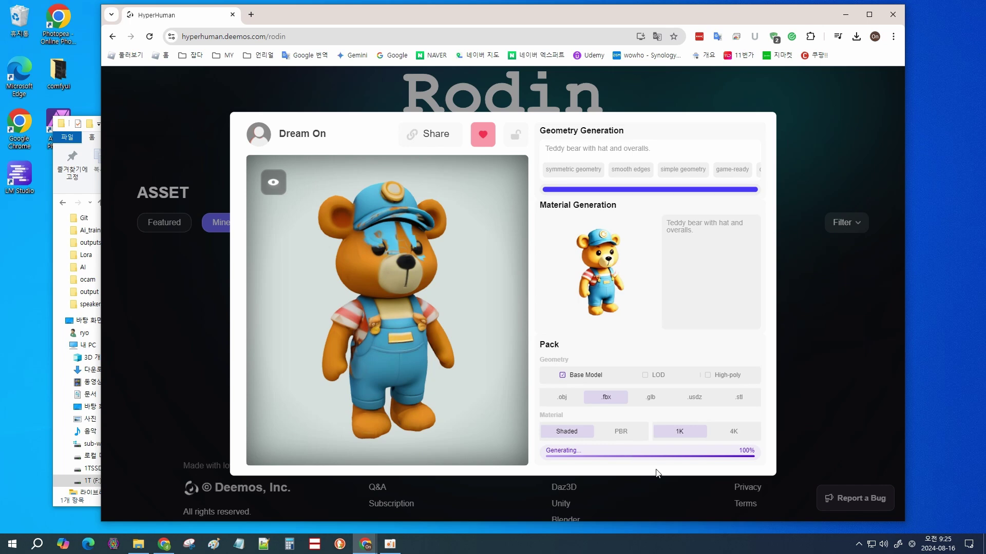
left_click(856, 36)
left_click(139, 544)
left_click(101, 202)
left_click(737, 461)
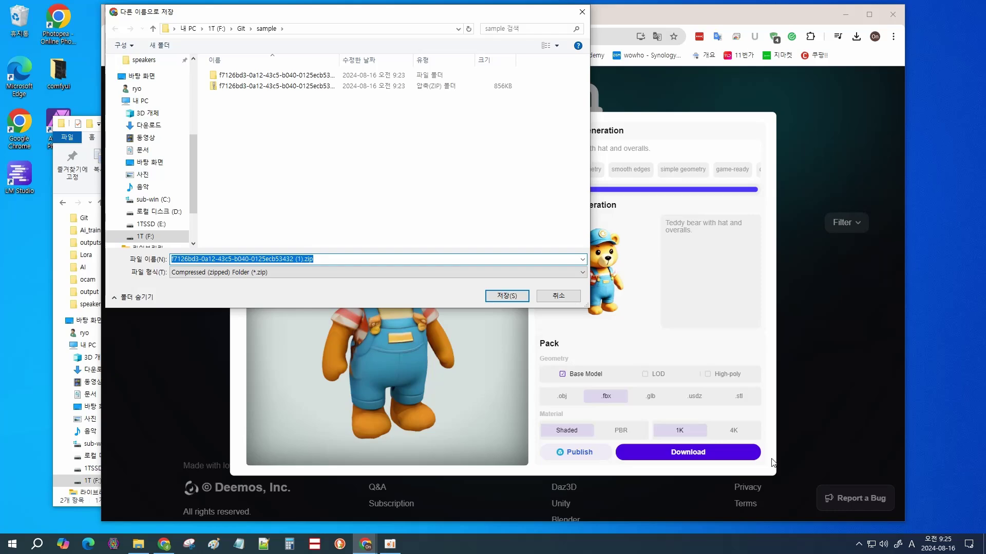
left_click(504, 298)
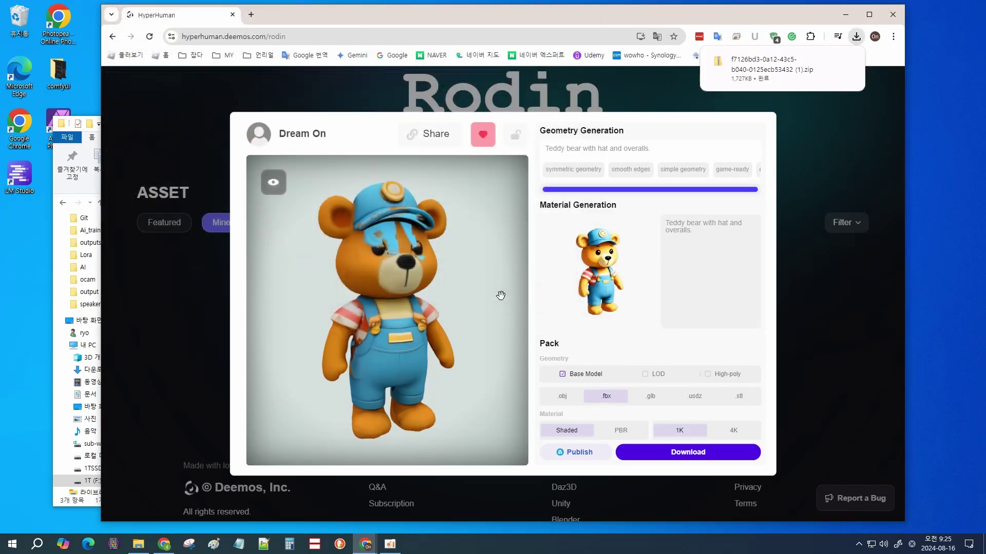
Switch the material pack to PBR and start generating its download
left_click(625, 434)
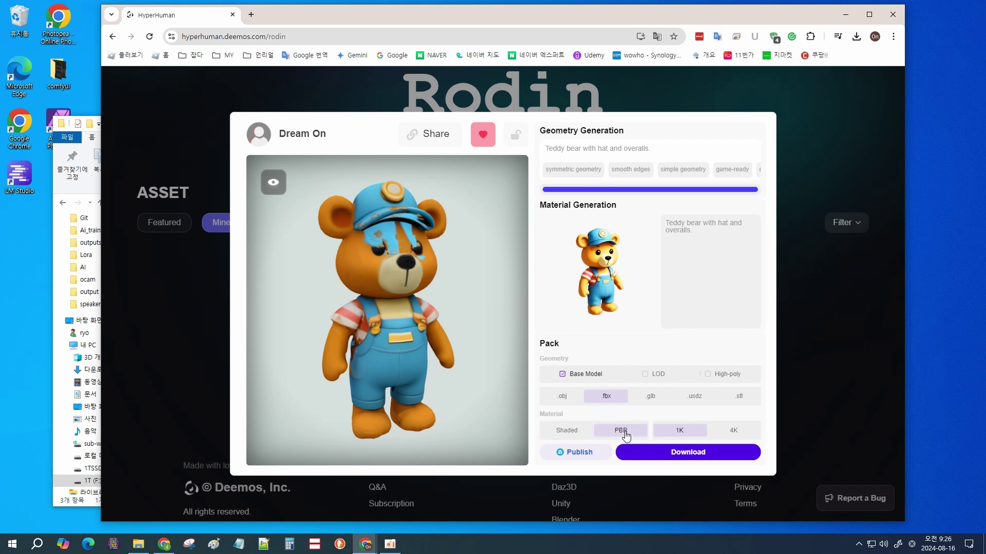
left_click(639, 452)
In the sample folder, rename the second downloaded zip as shaded.zip and extract it into a folder named shaded
left_click(94, 141)
left_click(385, 255)
left_click(495, 8)
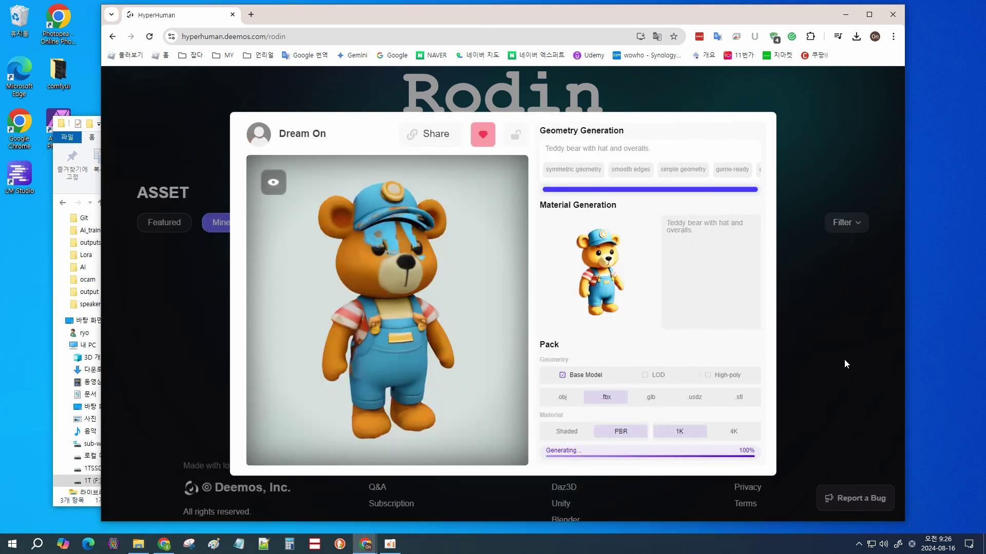
left_click(94, 141)
right_click(293, 256)
mouse_move(280, 343)
left_click(324, 382)
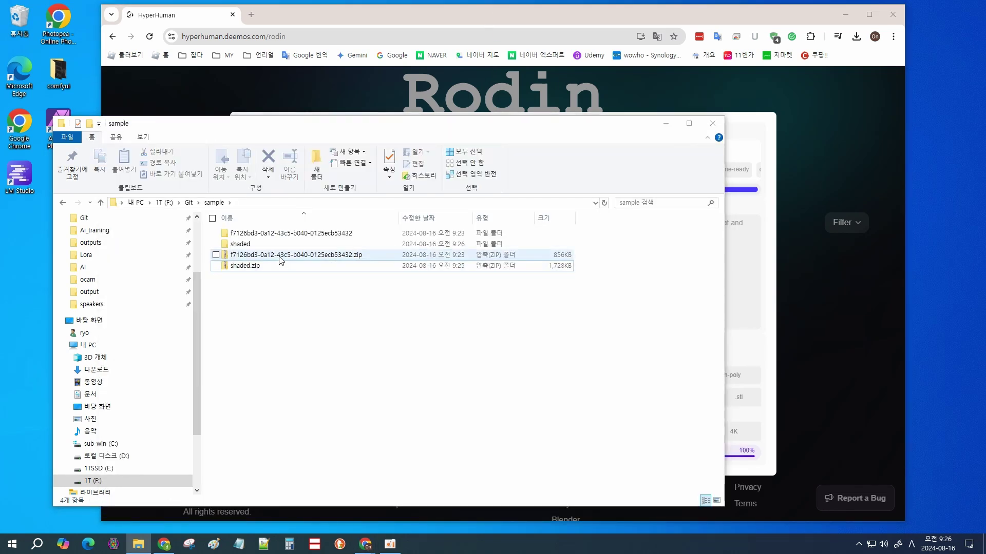
Open the shaded folder and view the shaded.png texture in an enlarged image window, closing it when done
double_click(269, 244)
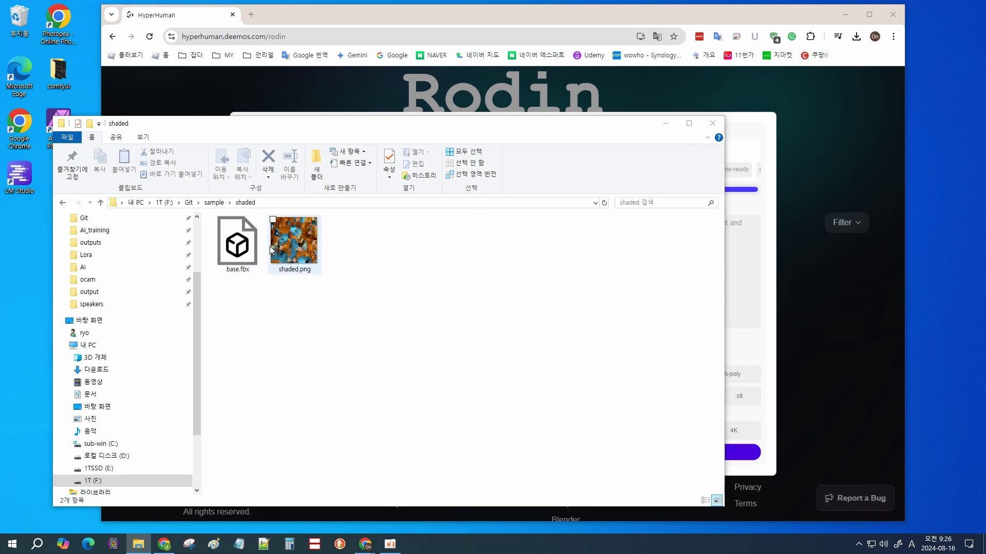
left_click(269, 246)
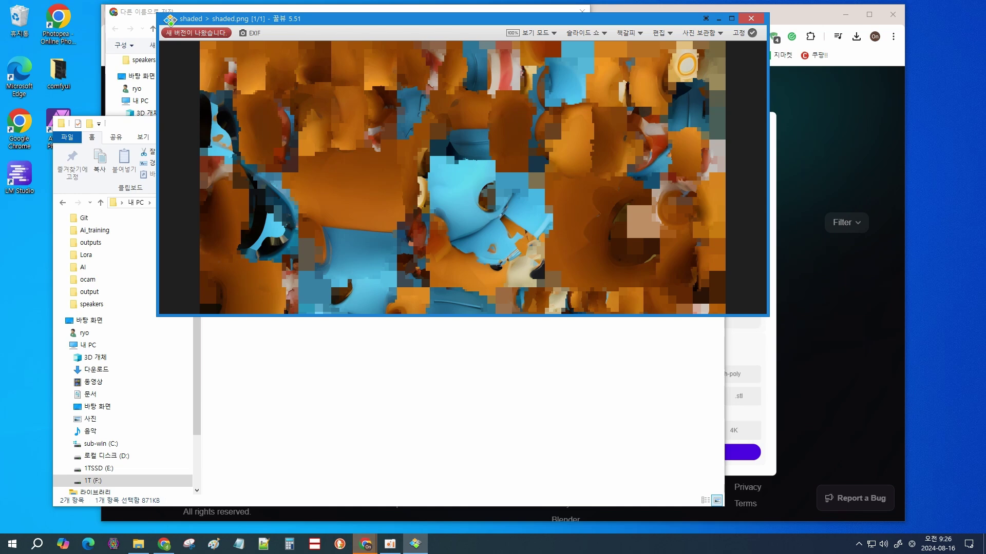
left_click_drag(380, 316, 376, 488)
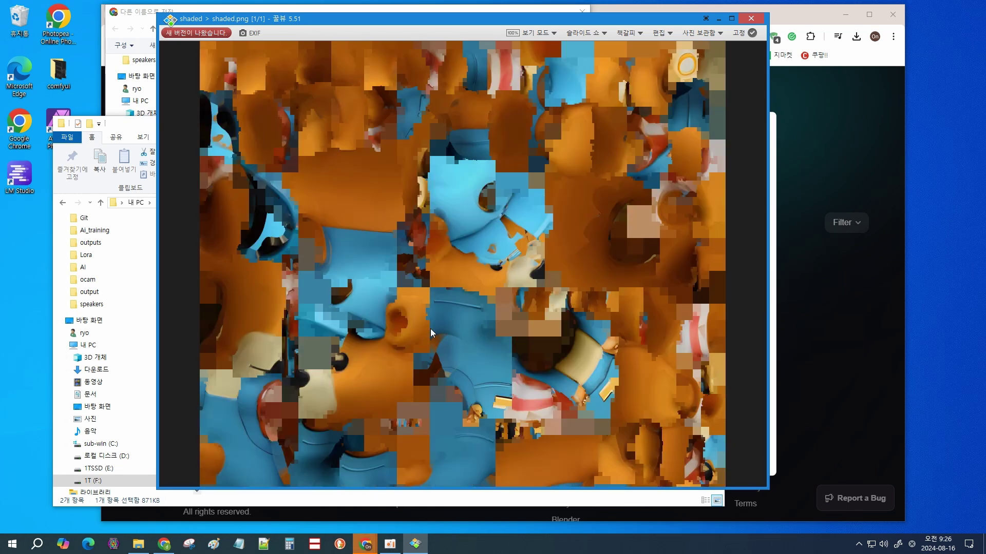
left_click(750, 19)
Save the PBR pack as PBR.zip in the sample folder and return to that folder in File Explorer
left_click(409, 39)
type("PB")
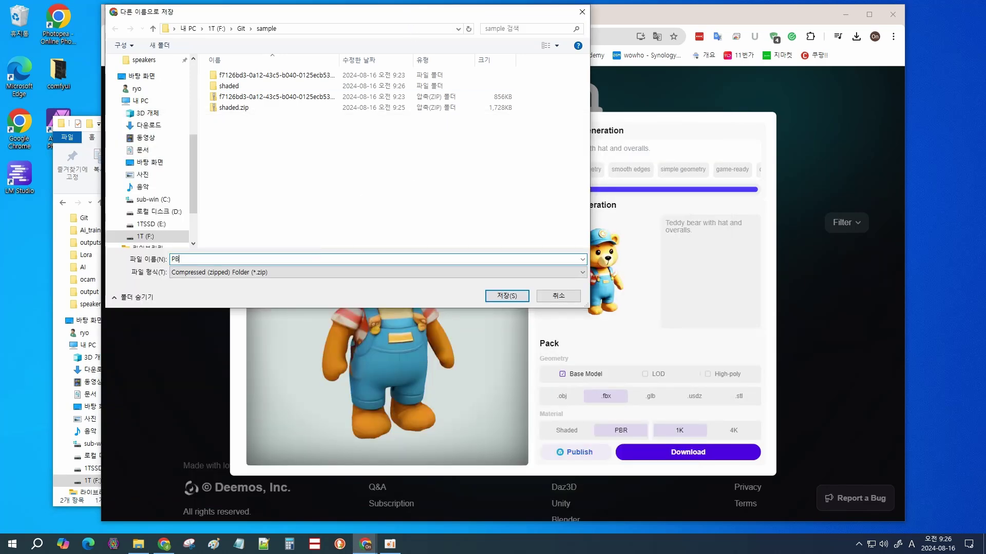
left_click(496, 295)
left_click(93, 142)
left_click(706, 501)
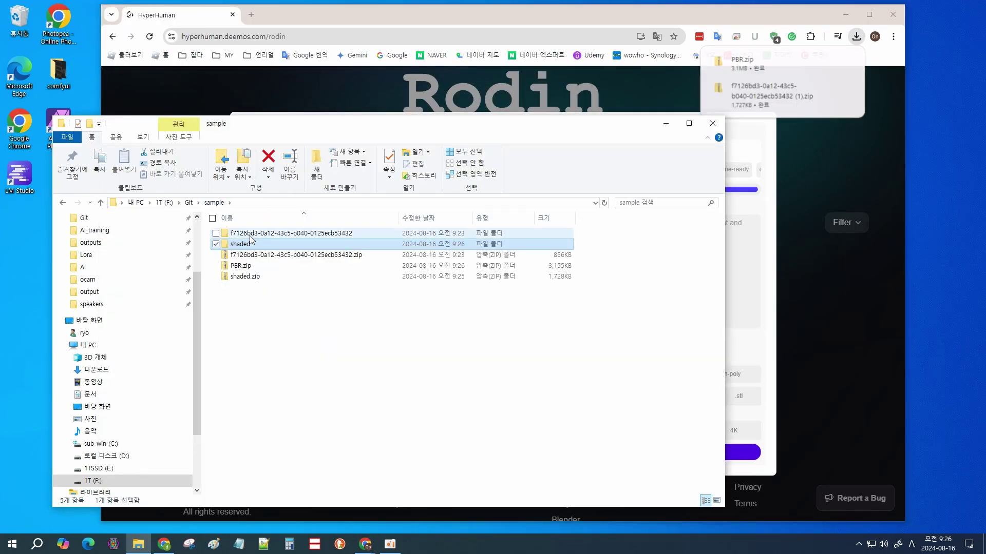
Extract PBR.zip in the sample folder
right_click(244, 265)
left_click(225, 334)
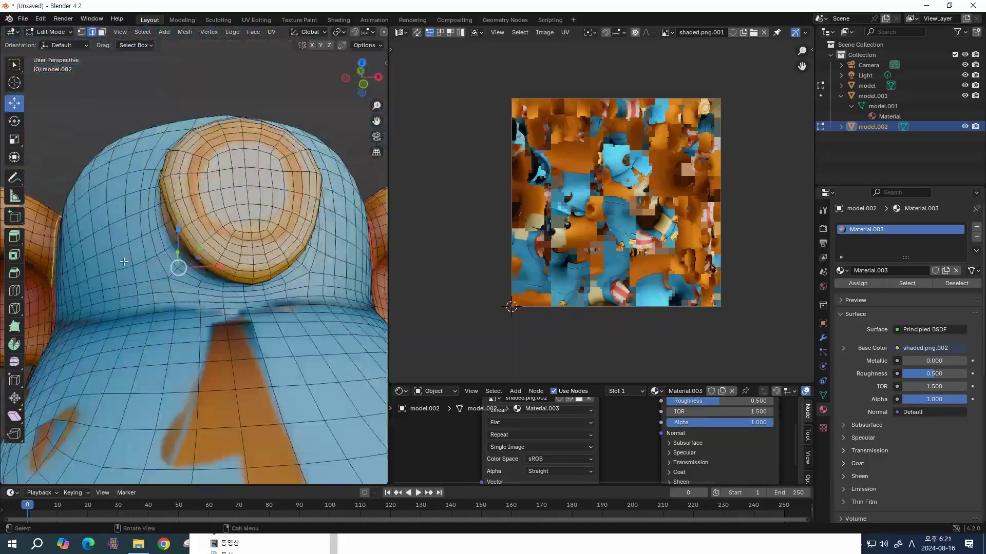
Switch to Blender and unwrap the UVs of the fully selected model.002 bear mesh along its seams
middle_click_drag(151, 390, 136, 267)
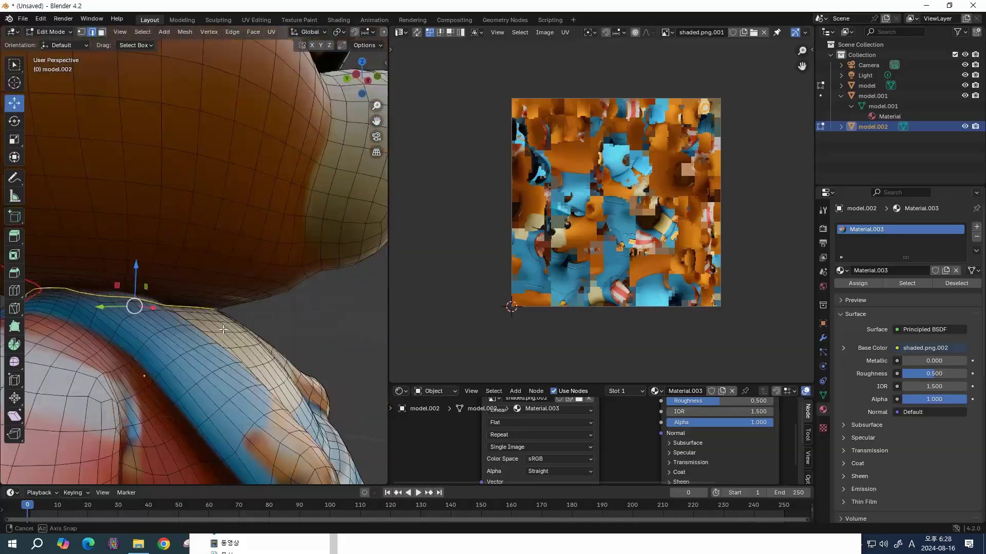
middle_click_drag(223, 329, 142, 291)
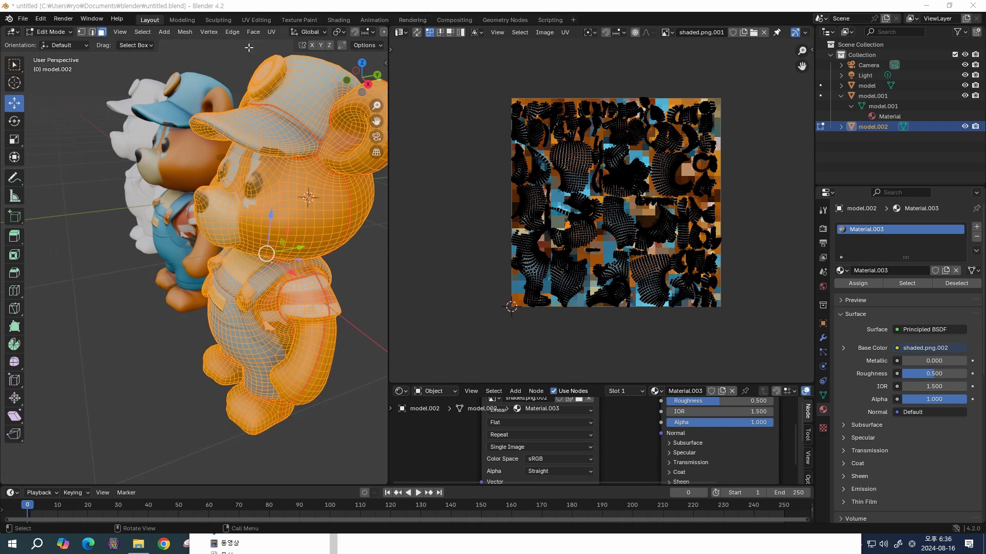
left_click(272, 31)
left_click(275, 46)
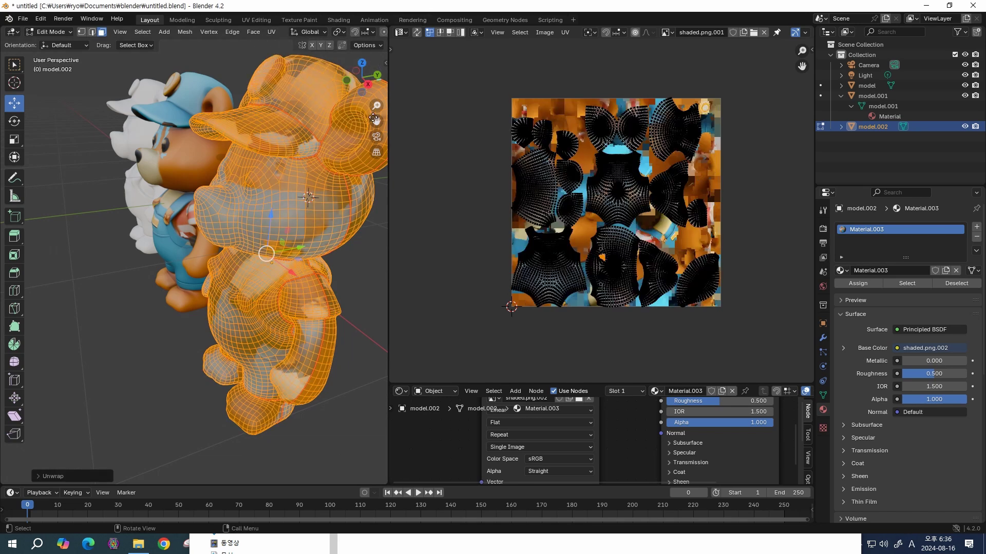
scroll(635, 236, "up", 3)
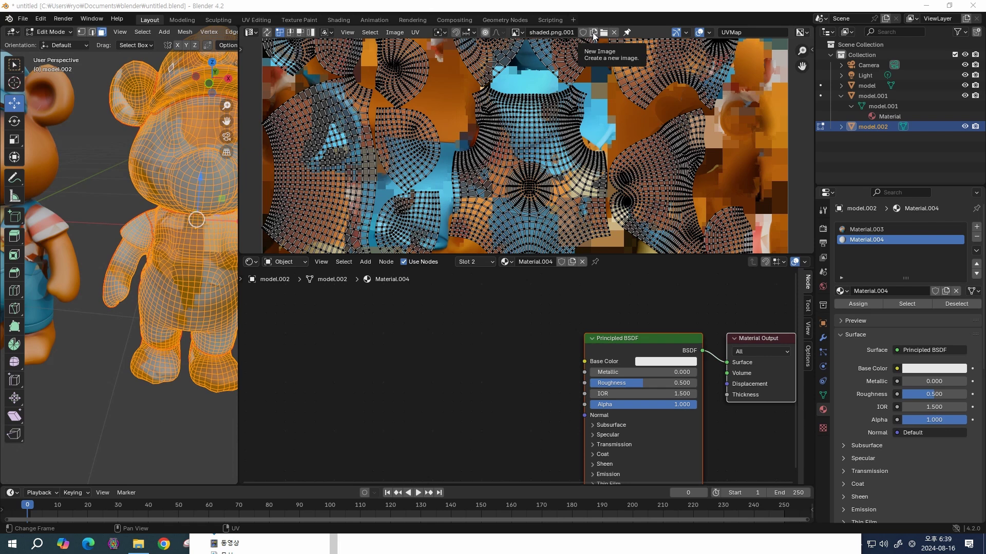
Create a new blank 1024 × 1024 px image named checker in the UV editor
left_click(594, 33)
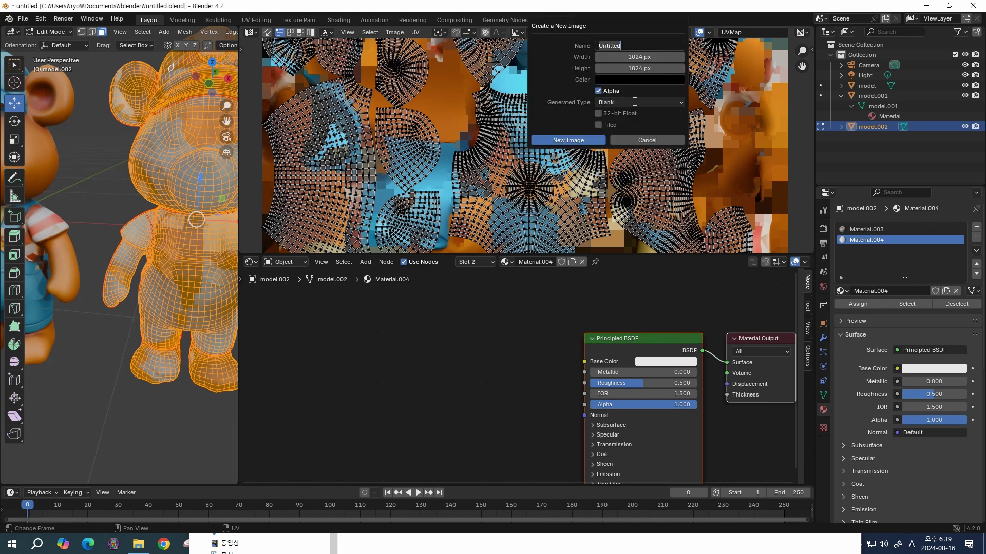
type("checker")
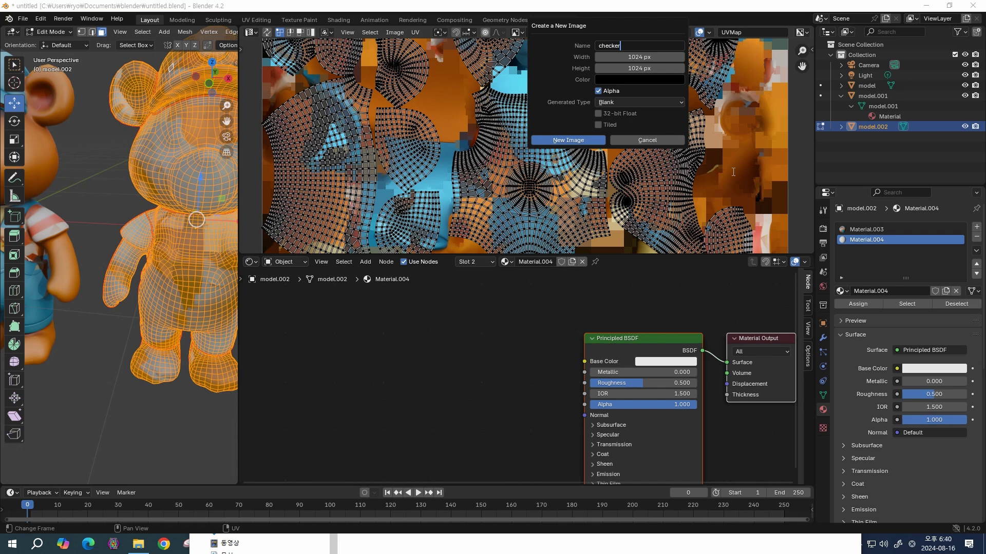
left_click(581, 142)
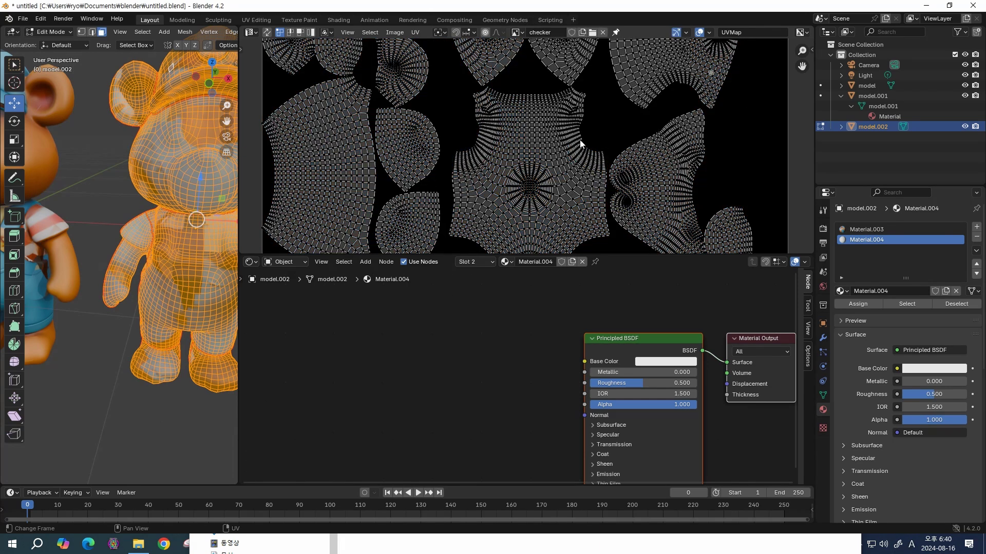
scroll(581, 143, "down", 2)
scroll(570, 111, "up", 1)
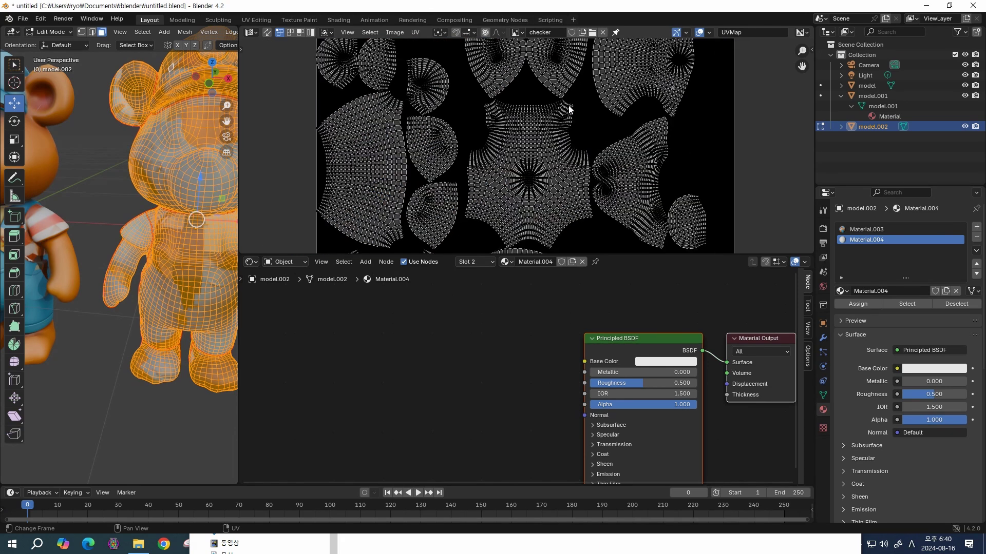
Create another 1024 × 1024 px image named checker with the generated type Color Grid
left_click(581, 33)
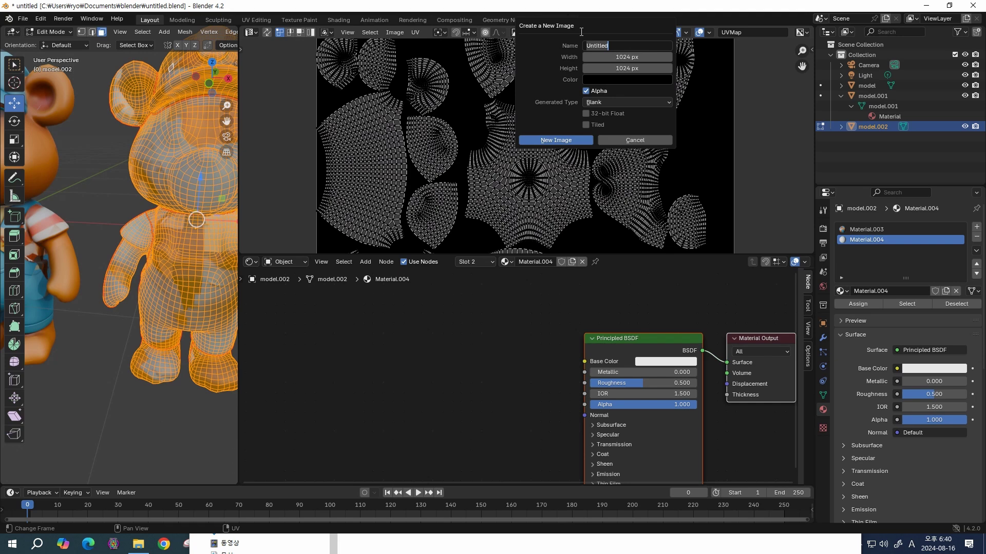
left_click(597, 101)
left_click(597, 102)
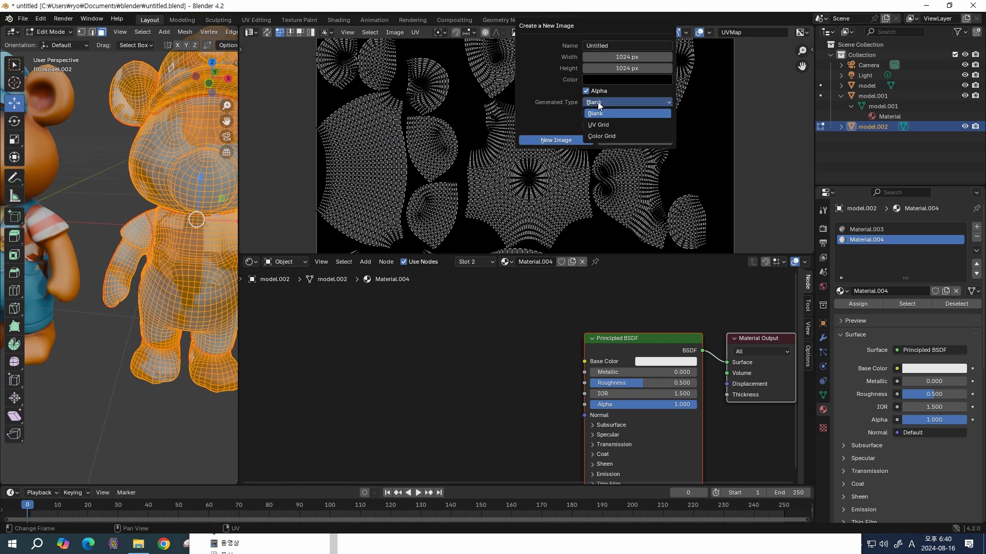
left_click(606, 137)
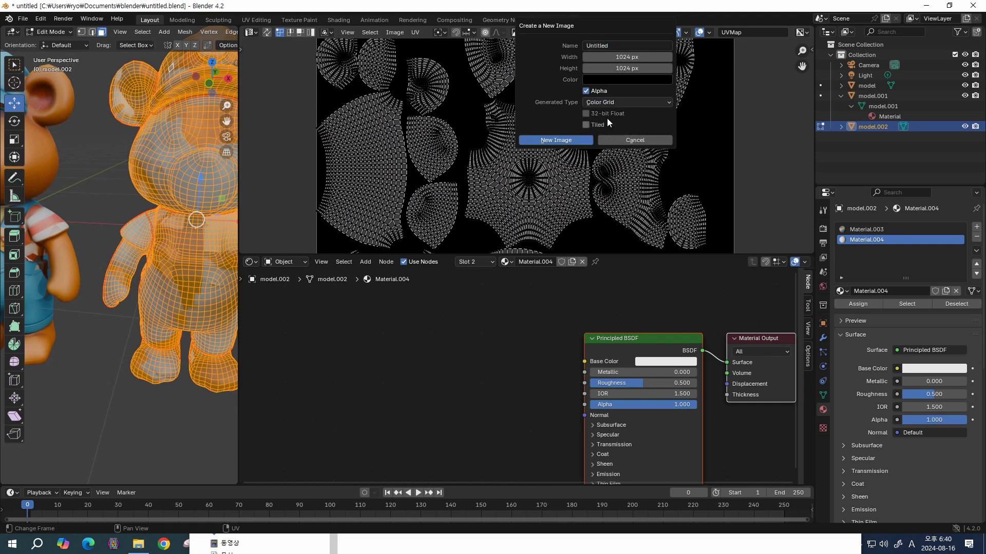
left_click(612, 46)
left_click(577, 141)
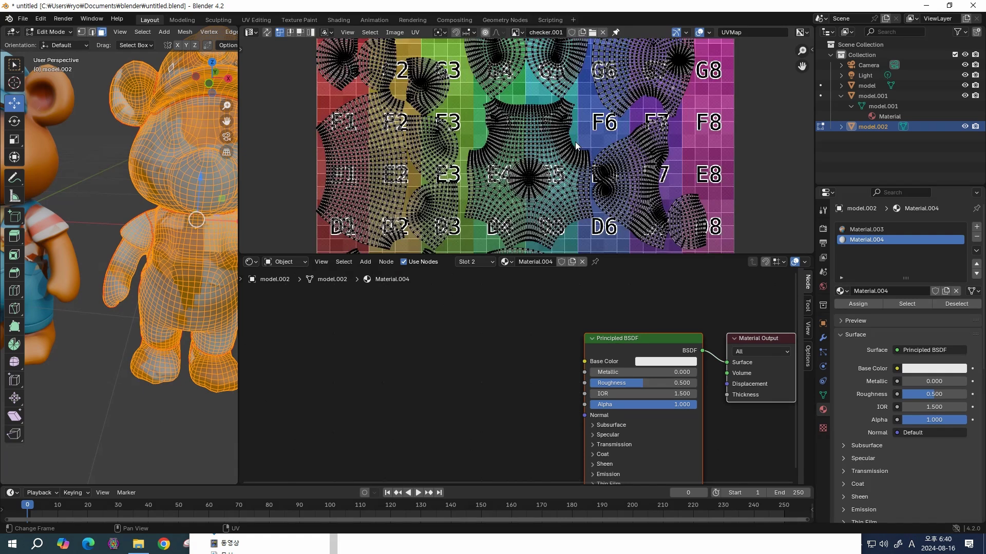
scroll(589, 142, "down", 1)
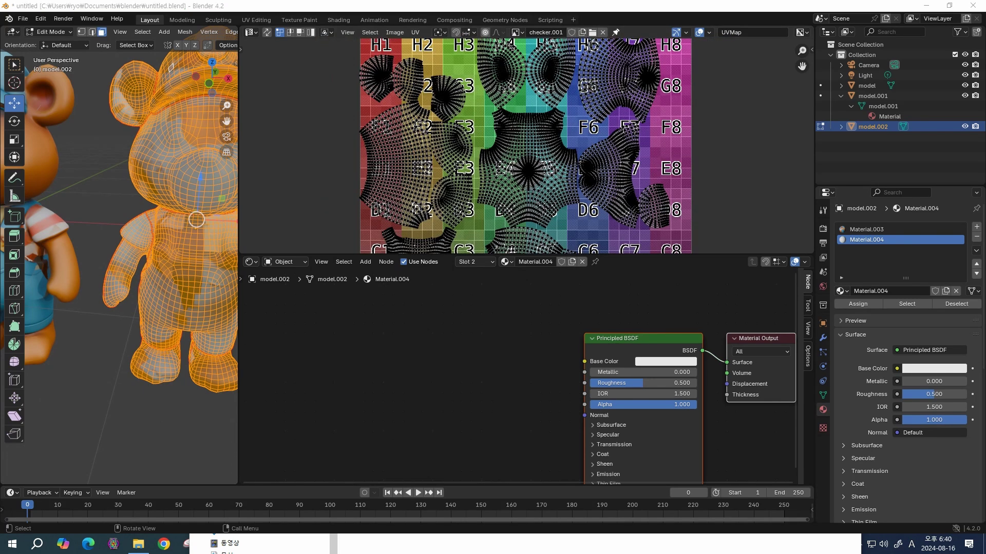
Add an Image Texture node with the checker.001 image to Material.004 and connect its Color to the Principled BSDF's Base Color
right_click(257, 323)
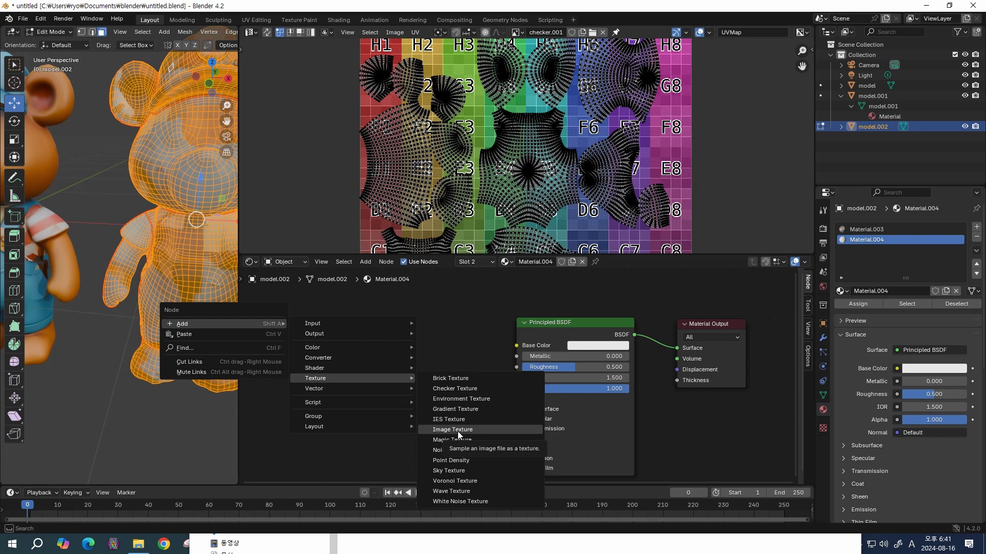
left_click(458, 434)
left_click(347, 330)
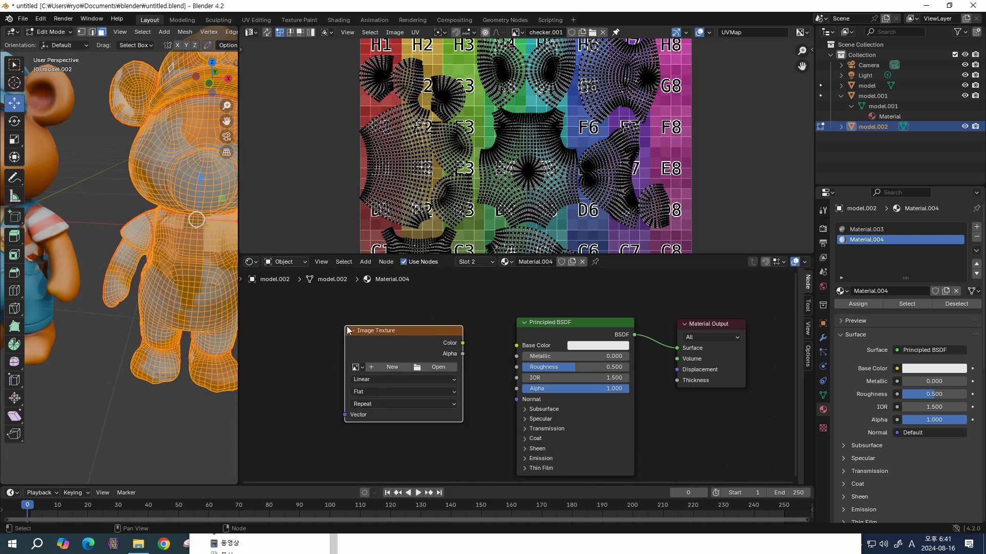
left_click(358, 368)
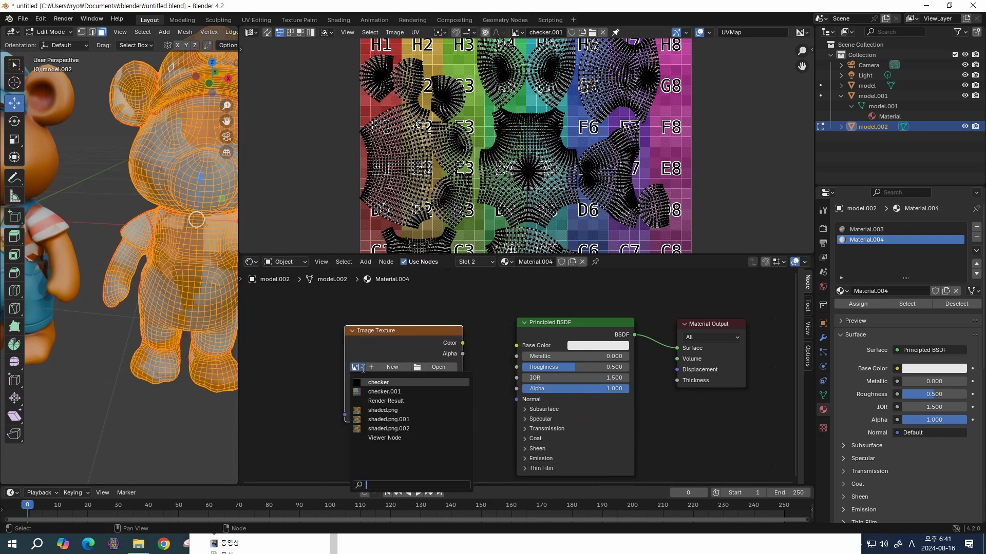
left_click(393, 392)
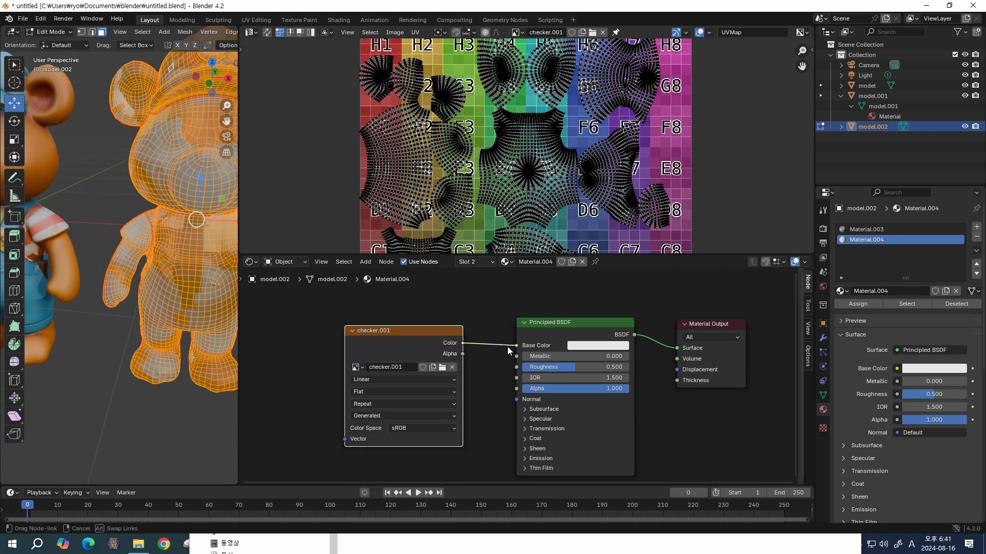
left_click_drag(505, 347, 512, 345)
Assign Material.004 to all faces of model.002, deselect the mesh, and widen the 3D viewport
middle_click_drag(169, 257, 215, 254)
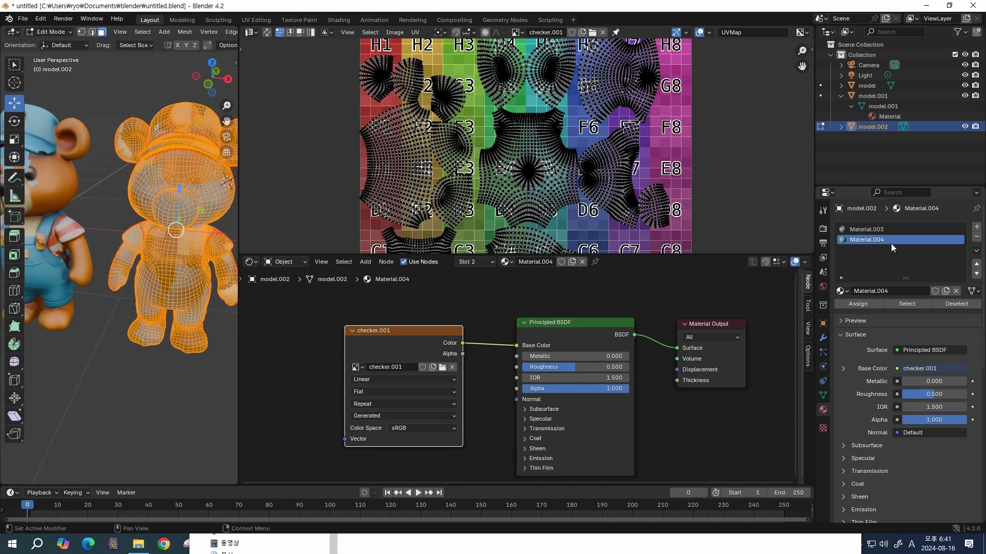
left_click(878, 231)
left_click(876, 240)
left_click(874, 229)
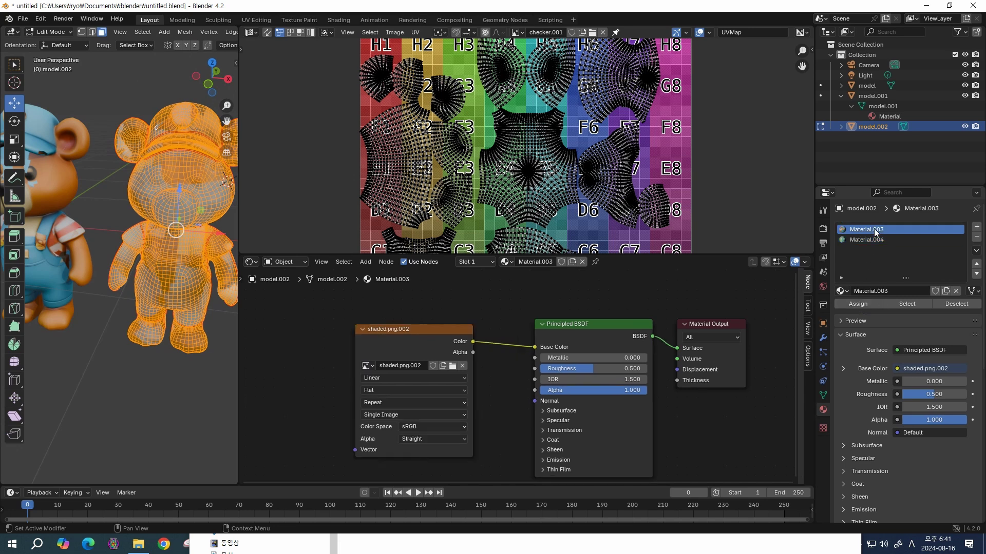
left_click(868, 239)
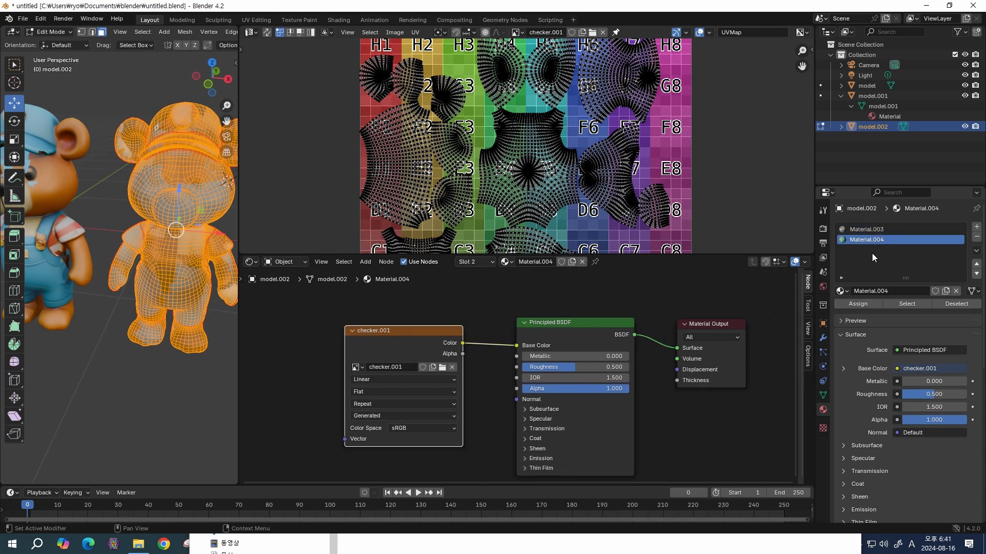
left_click(861, 302)
middle_click_drag(214, 305, 219, 292)
left_click(143, 95)
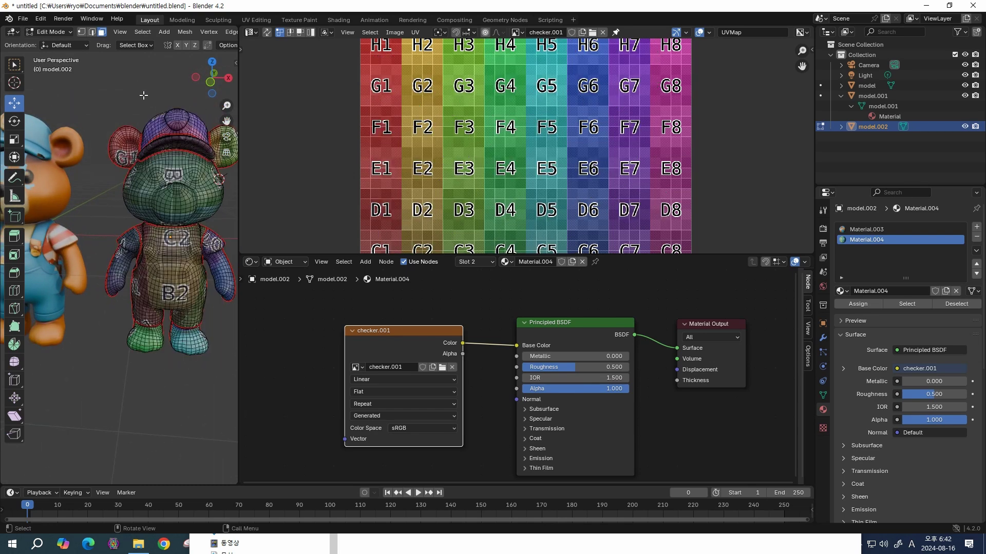
left_click_drag(238, 191, 473, 201)
middle_click_drag(411, 223, 380, 250)
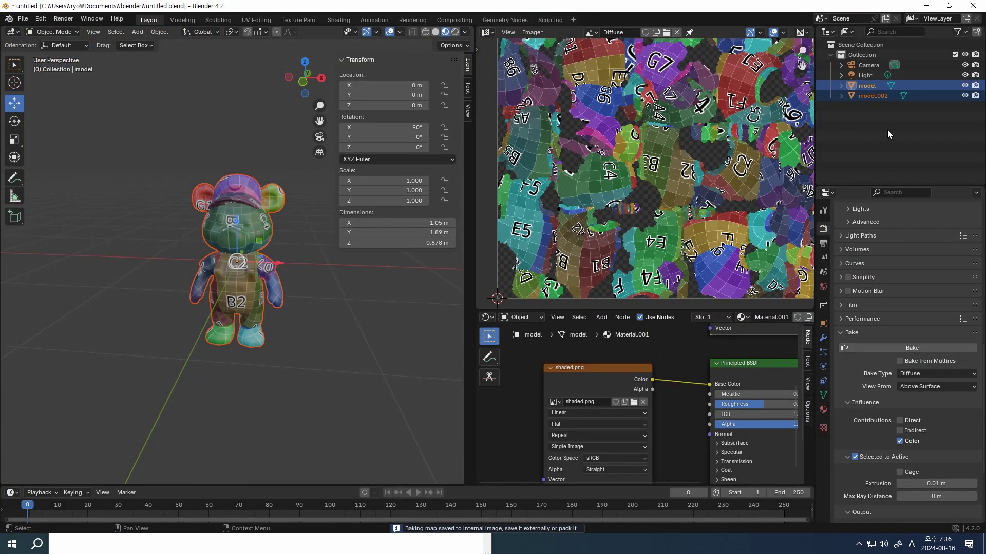
Move model.002 about 0.95 m along X to reveal the overlapping original bear, and undo the move
left_click(871, 97)
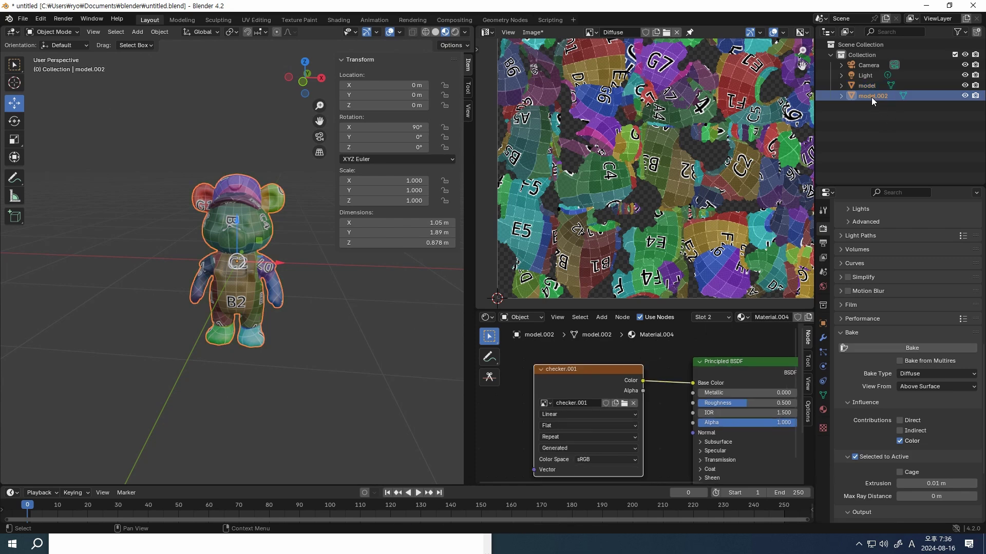
left_click_drag(269, 266, 359, 269)
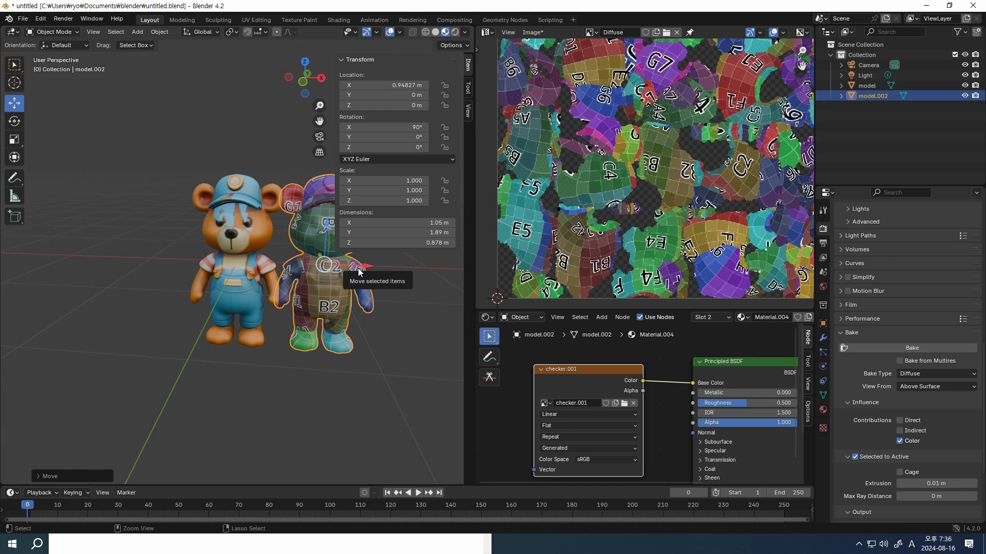
key("ctrl+z")
Select model and model.002, with model.002 active, and bake the Diffuse colour using Selected to Active
left_click(873, 86)
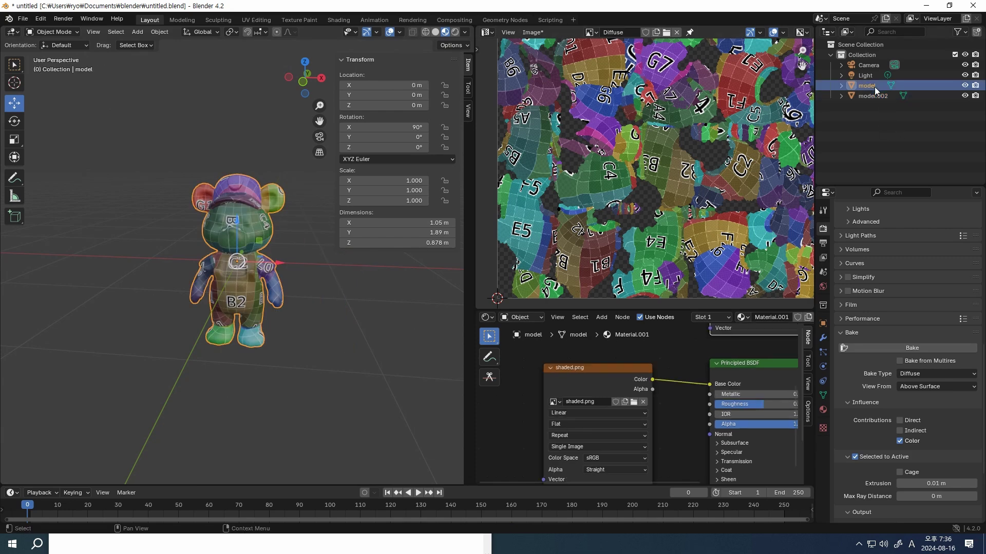
left_click(874, 96, "ctrl")
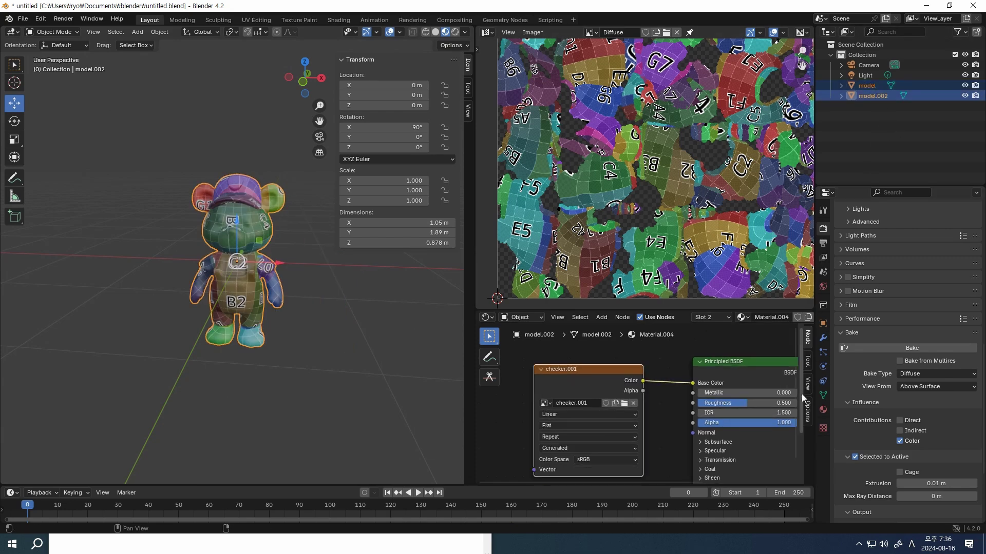
mouse_move(983, 423)
left_mouse_down()
mouse_move(984, 466)
mouse_move(983, 427)
left_mouse_up()
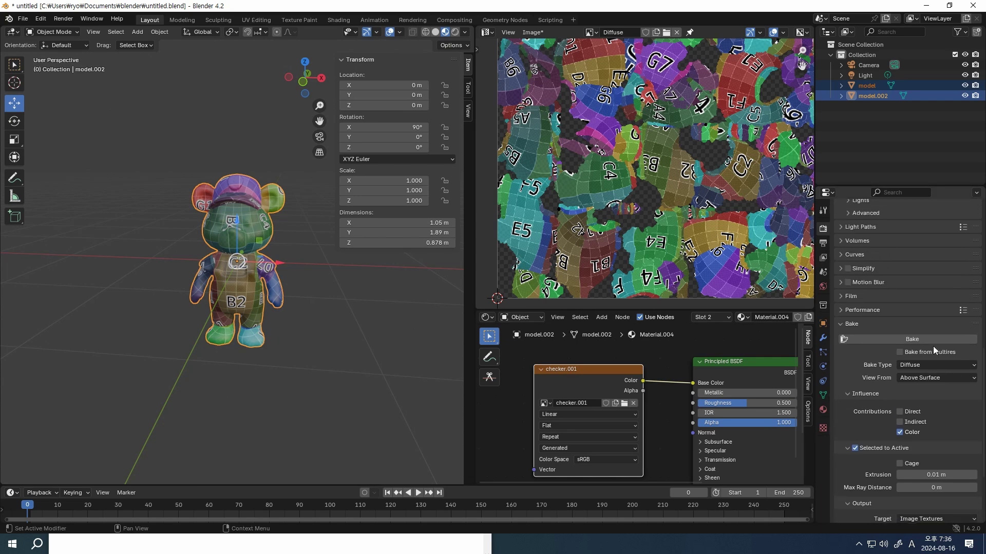
left_click(931, 341)
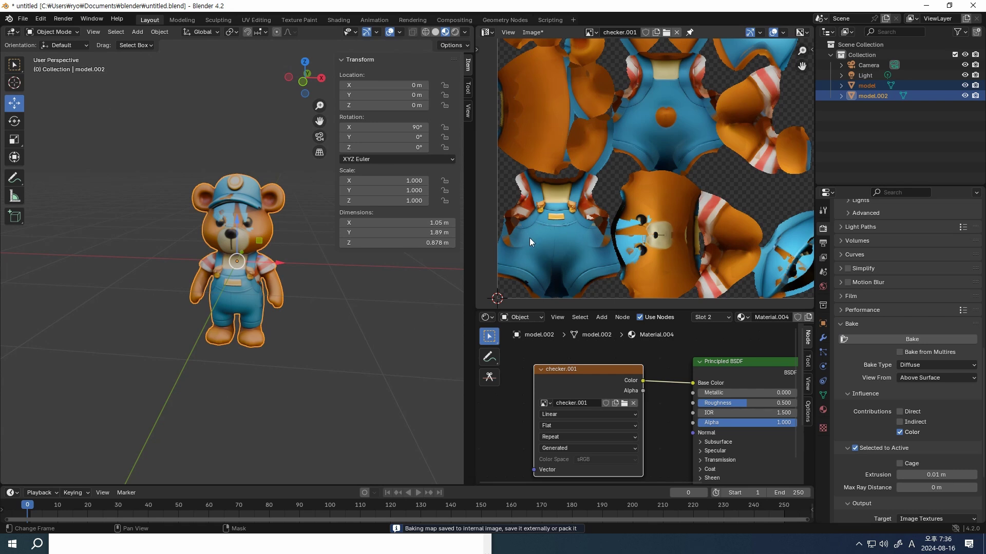
Move the original model along the X axis so that it stands beside model.002
left_click(866, 85)
key("g")
key("x")
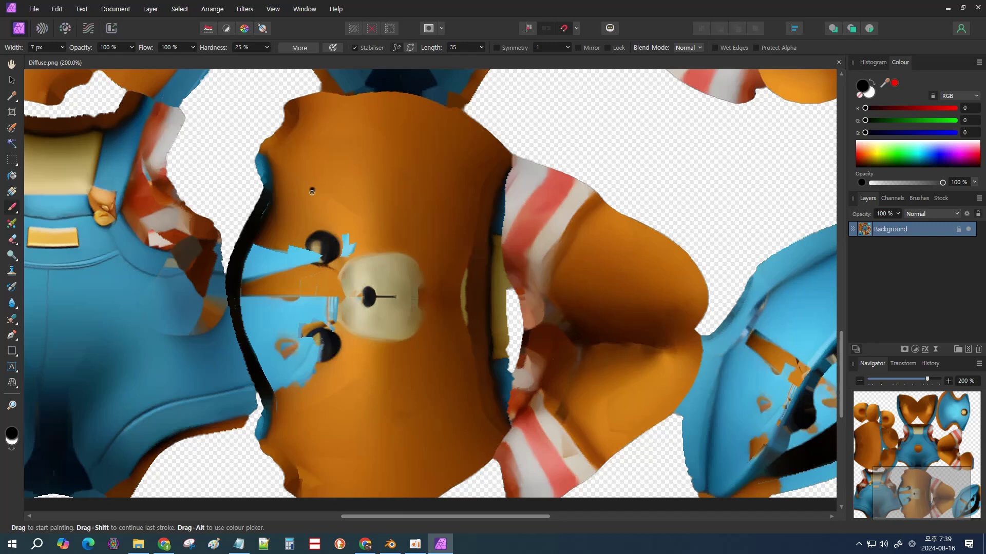
Switch to Affinity Photo, add a pixel layer to Diffuse.png, sample the orange fur and choose the 128 px Round Soft Brush at reduced size
key("ctrl+shift+n")
key("bracketright")
key("bracketright")
key("bracketright")
key("bracketright")
key("bracketright")
key("bracketright")
key("bracketright")
left_click(277, 208, "alt")
left_click(918, 198)
scroll(912, 287, "down", 5)
left_click(911, 261)
key("bracketleft")
key("bracketleft")
key("bracketleft")
key("bracketleft")
Paint sampled orange over the blue patches around the bear's eyes and touch up both eyes with sampled black
mouse_move(267, 221)
left_mouse_down()
mouse_move(258, 255)
mouse_move(324, 306)
left_mouse_up()
left_click(331, 347, "alt")
mouse_move(313, 344)
left_mouse_down()
mouse_move(321, 336)
mouse_move(327, 351)
left_mouse_up()
left_click(297, 355, "alt")
left_click_drag(304, 308, 300, 341)
left_click(334, 277, "alt")
left_click(331, 249, "alt")
mouse_move(347, 238)
left_mouse_down()
mouse_move(345, 270)
mouse_move(323, 259)
mouse_move(330, 268)
left_mouse_up()
Enlarge the brush, paint sampled orange over the bear's forehead and lower cheek, and retouch the muzzle edge in beige
left_click(302, 271, "alt")
key("bracketright")
key("bracketright")
key("bracketright")
key("bracketright")
left_click_drag(275, 287, 284, 395)
left_click(321, 398, "alt")
left_click_drag(344, 377, 314, 390)
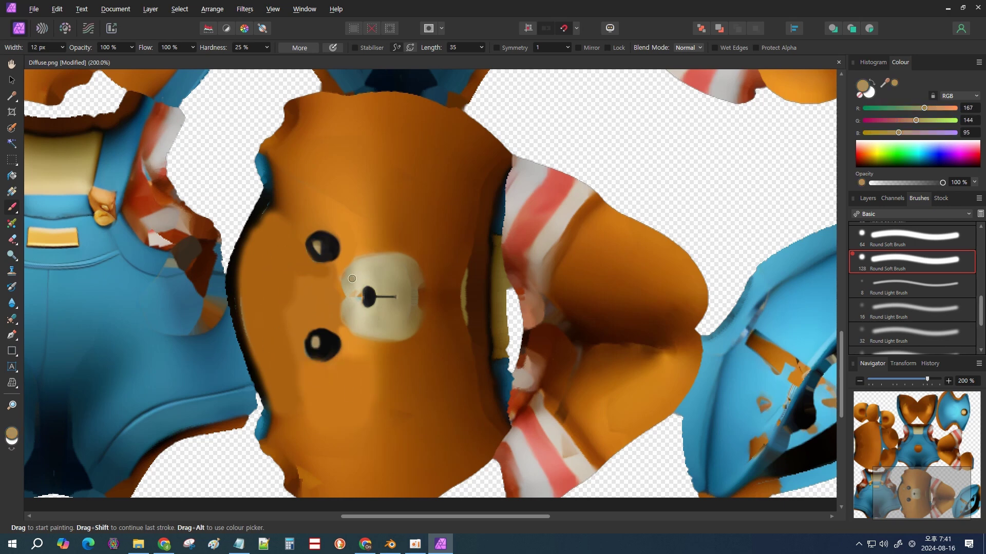
left_click_drag(351, 298, 361, 295)
Sample the cap's light blue and paint it over the orange and black blemishes on the cap part of the texture
key("ctrl+minus")
key("ctrl+equal")
middle_click_drag(764, 325, 430, 290)
left_click(436, 303, "alt")
mouse_move(419, 308)
left_mouse_down()
mouse_move(457, 354)
mouse_move(411, 431)
left_mouse_up()
Switch to the Blur Brush and merge the painted pixel layer into the Background layer
left_click(17, 308)
left_click(63, 304)
key("ctrl+shift+n")
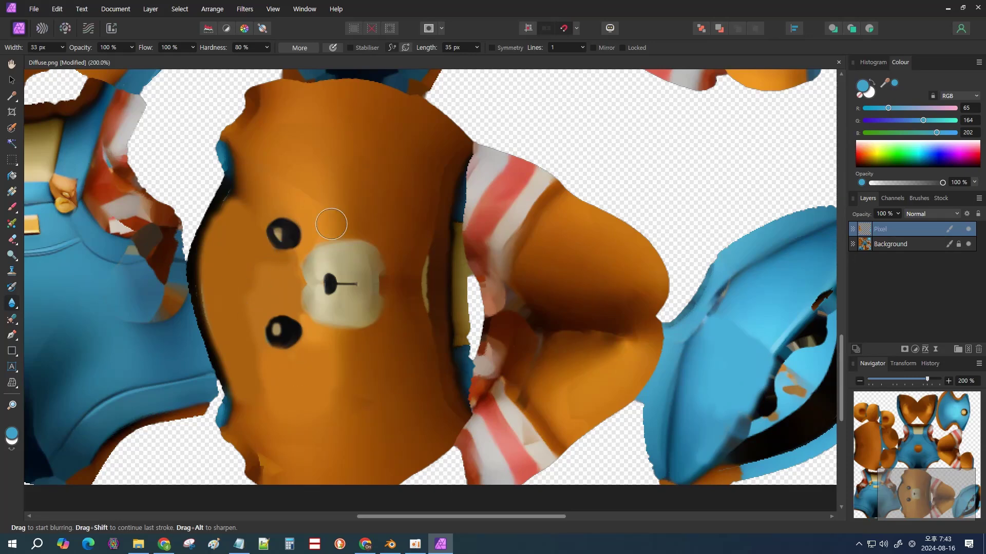
left_click(891, 244)
left_click(890, 230)
left_click(979, 199)
left_click(848, 288)
left_click(151, 9)
left_click(907, 287)
left_click(151, 9)
left_click(97, 232)
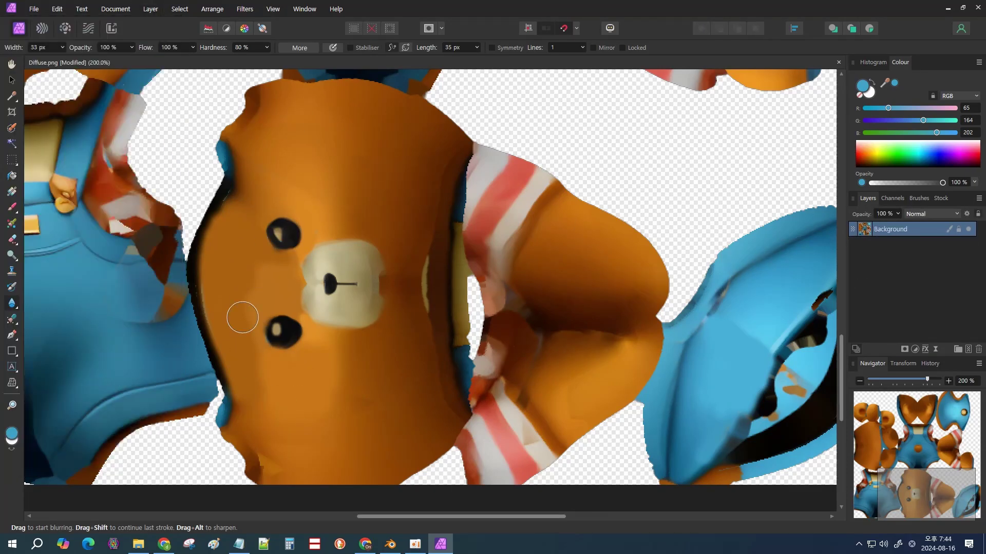
Save the retouched Diffuse texture, switch to Blender and load the updated file into model.002's Diffuse image texture node
scroll(458, 374, "down", 3, "ctrl")
left_click(34, 9)
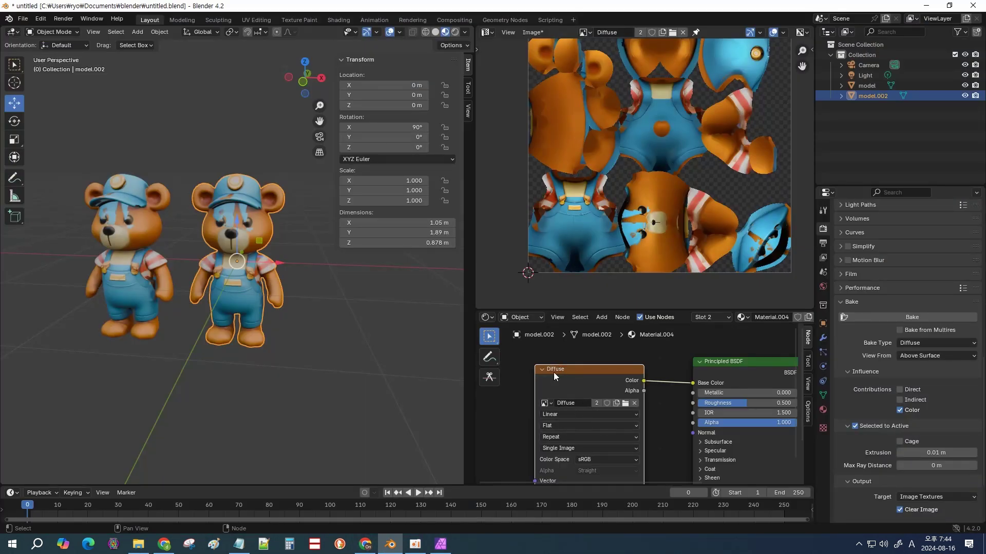
left_click(547, 403)
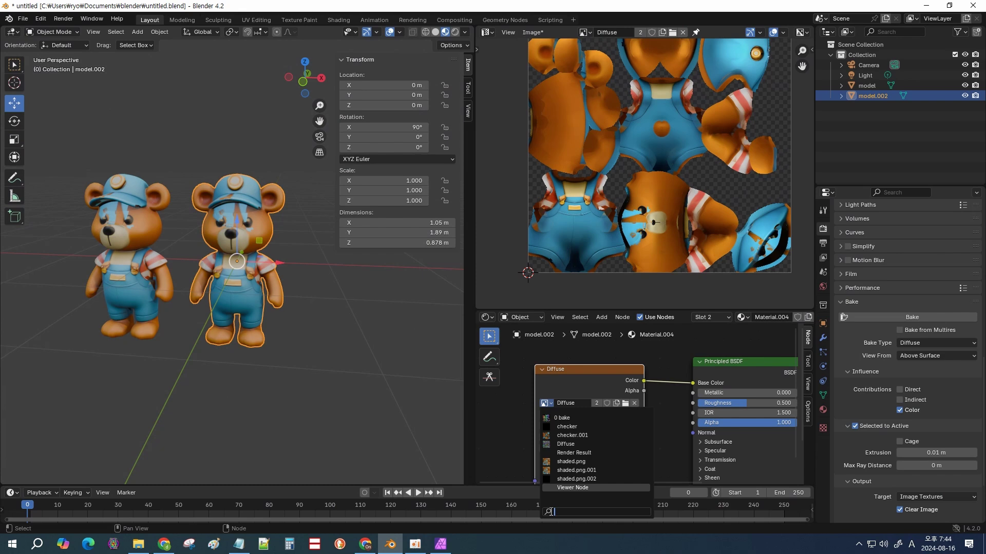
left_click(545, 401)
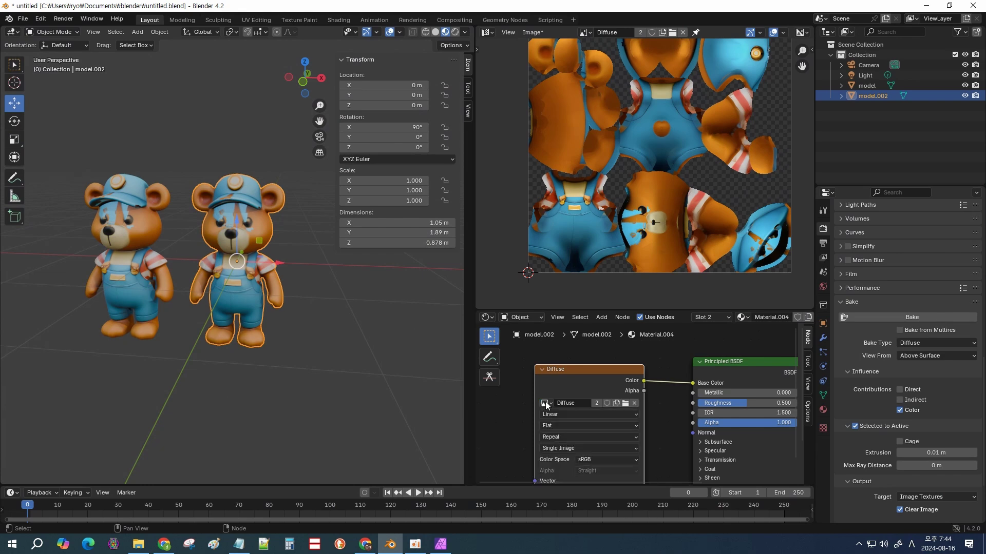
left_click(625, 404)
double_click(396, 159)
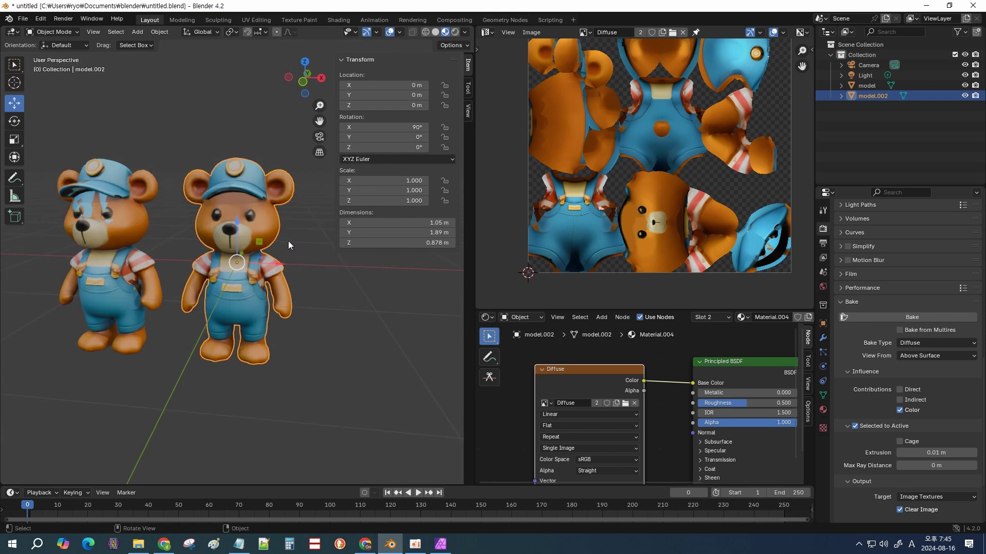
left_click(315, 240)
key("ctrl+KP_3")
middle_click_drag(317, 327, 195, 334)
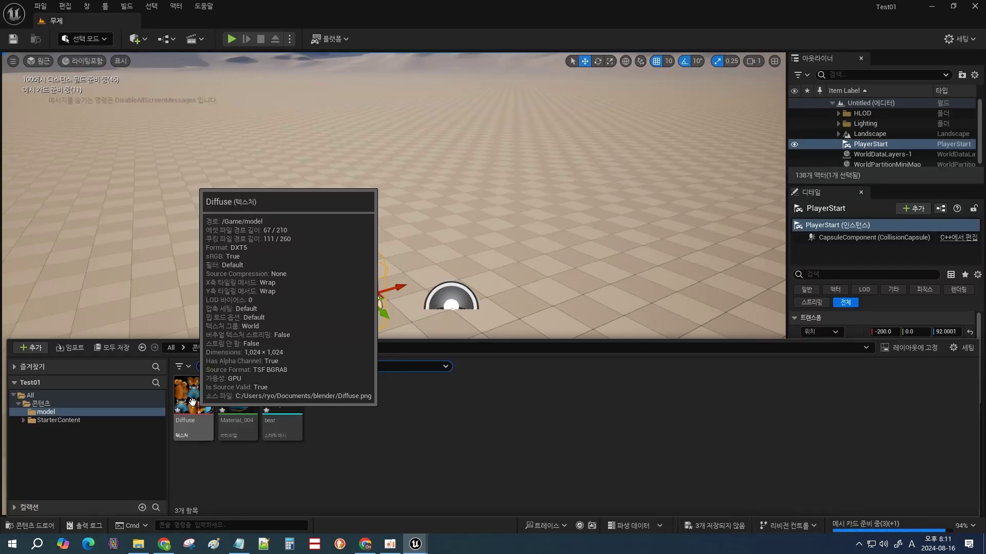
In Unreal Editor, place the bear static mesh from the model folder into the level
left_click(193, 402)
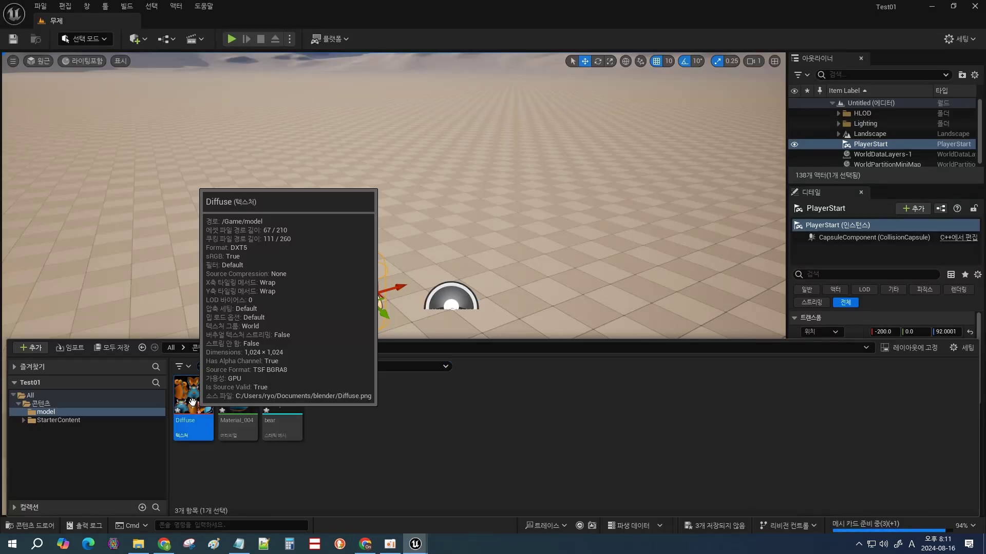
left_click(272, 401)
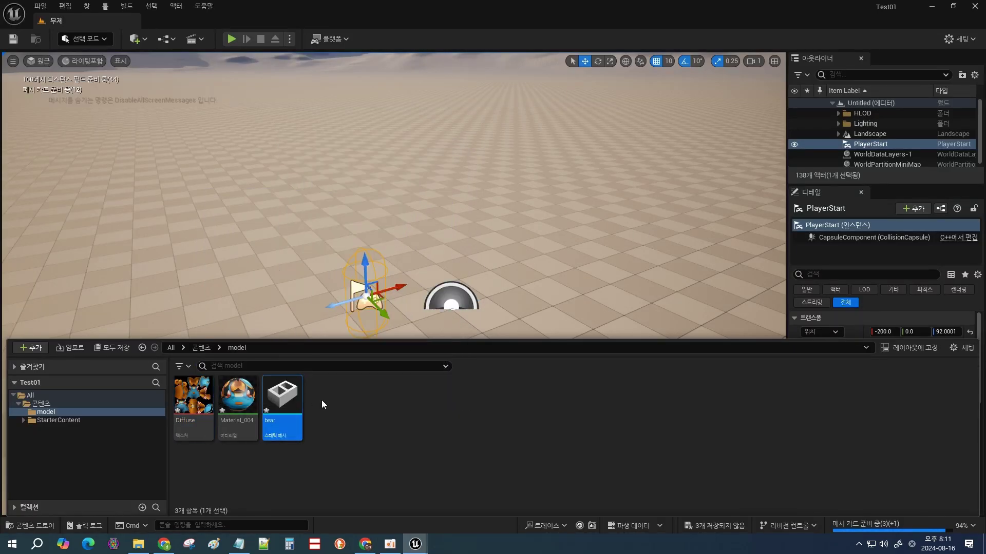
left_click_drag(305, 403, 478, 199)
scroll(483, 223, "up", 3)
scroll(483, 222, "up", 2)
middle_click_drag(658, 245, 776, 238)
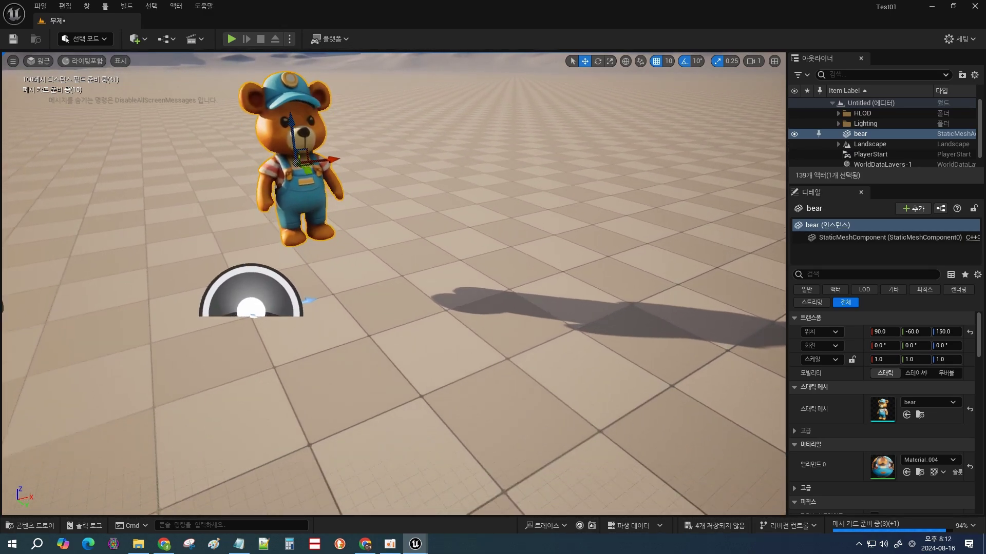
Open the placed bear's assigned material, Material_004, examine its node graph and close the editor
middle_click_drag(584, 208, 559, 174)
scroll(826, 461, "down", 5)
double_click(882, 386)
scroll(440, 224, "up", 2)
right_click_drag(411, 188, 444, 267)
scroll(443, 267, "up", 1)
left_click_drag(552, 206, 464, 185)
scroll(525, 321, "down", 2)
right_click_drag(526, 321, 611, 321)
left_click_drag(567, 248, 528, 210)
scroll(614, 301, "up", 3)
key("alt+Tab")
left_click(770, 177)
key("alt+Tab")
left_click(802, 100)
left_click(488, 298)
Import the diffuse_, normal_, metalic_ and roughness_ texture files from File Explorer into the model folder
key("ctrl+space")
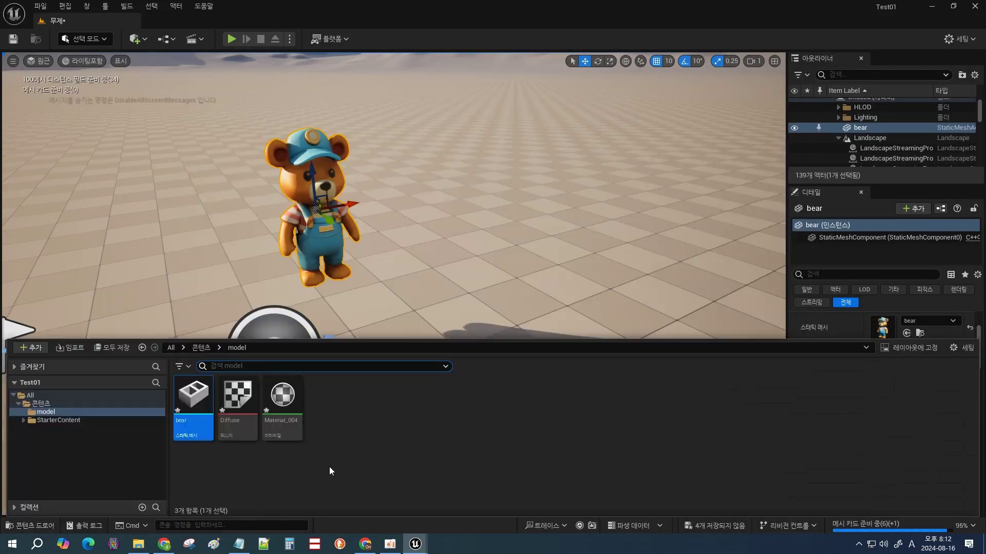
key("alt+Tab")
left_click(921, 179, "shift")
left_click_drag(921, 179, 365, 458)
left_click(366, 457)
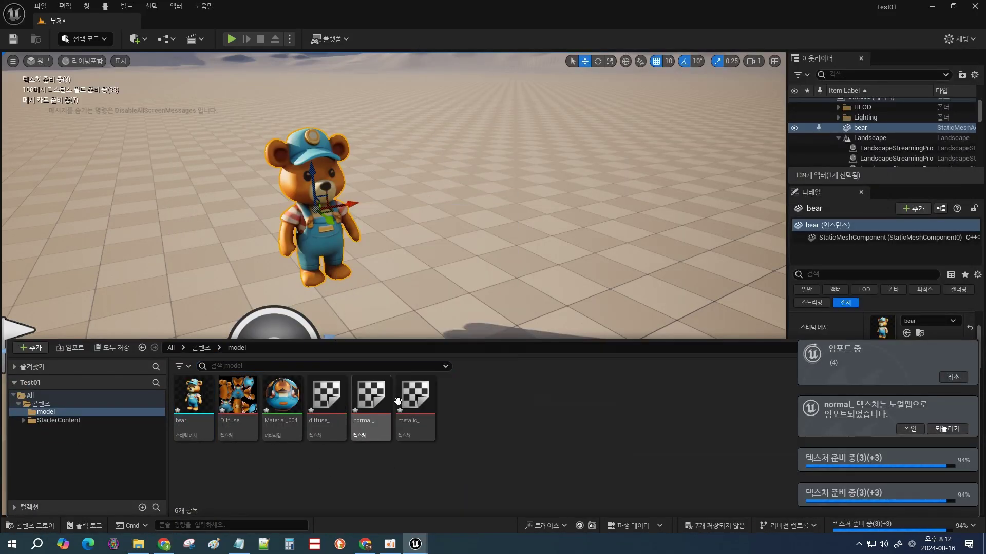
Open Material_004, add the diffuse_ texture to its graph and connect its RGB output to Base Color
double_click(282, 403)
left_click_drag(544, 100, 669, 79)
scroll(640, 270, "up", 3)
right_click_drag(570, 205, 651, 278)
left_click(39, 526)
left_click_drag(280, 405, 580, 251)
left_click_drag(637, 226, 603, 136)
scroll(637, 231, "down", 4)
left_click_drag(611, 254, 585, 198)
scroll(633, 215, "up", 4)
left_click_drag(623, 170, 773, 214)
right_click_drag(672, 272, 743, 243)
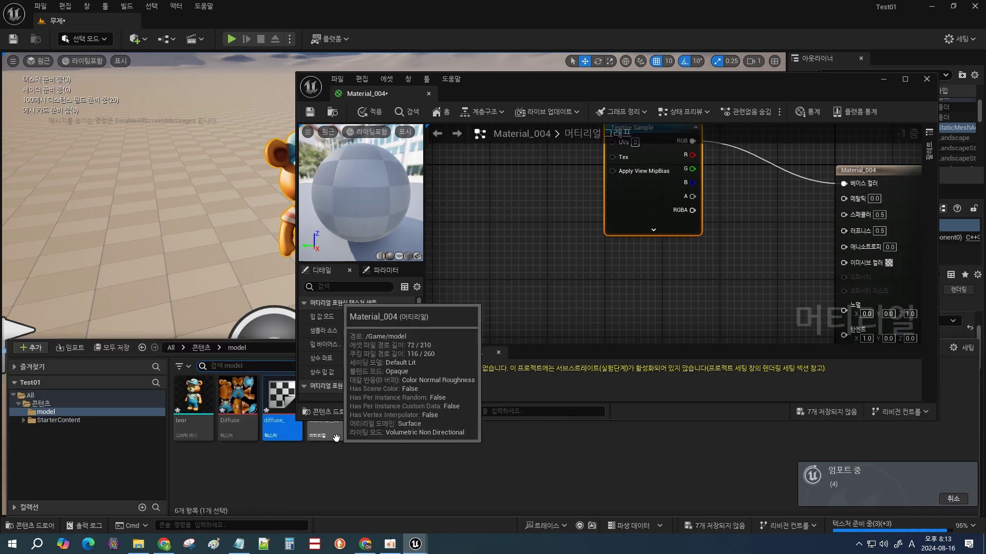
scroll(595, 309, "down", 2)
right_click_drag(627, 279, 695, 231)
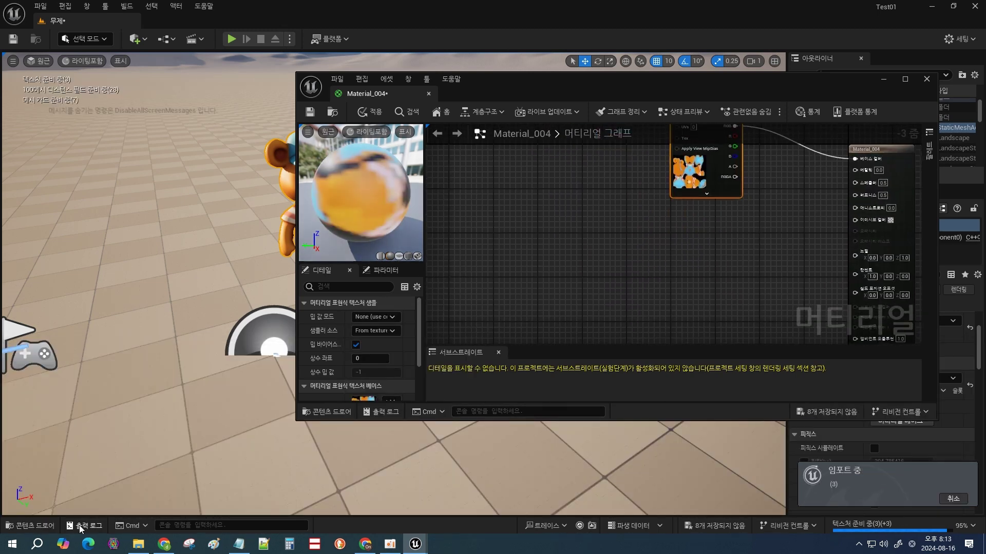
Add the metalic_ texture to Material_004's graph and connect its RGB output to the Metallic input
left_click(37, 526)
left_click_drag(545, 89, 565, 21)
left_click_drag(366, 417, 617, 181)
scroll(734, 179, "up", 2)
right_click_drag(738, 179, 618, 195)
left_click_drag(519, 202, 795, 95)
Add the diffuse_, metalic_, normal_ and roughness_ textures to Material_004's graph together and delete the surplus texture samples
left_click(34, 525)
left_click_drag(622, 160, 593, 152)
left_click(36, 526)
left_click(281, 403)
left_click(457, 403, "shift")
left_click_drag(457, 403, 686, 246)
scroll(718, 154, "down", 4)
left_click_drag(734, 223, 635, 262)
scroll(728, 147, "up", 3)
left_click_drag(806, 136, 635, 140)
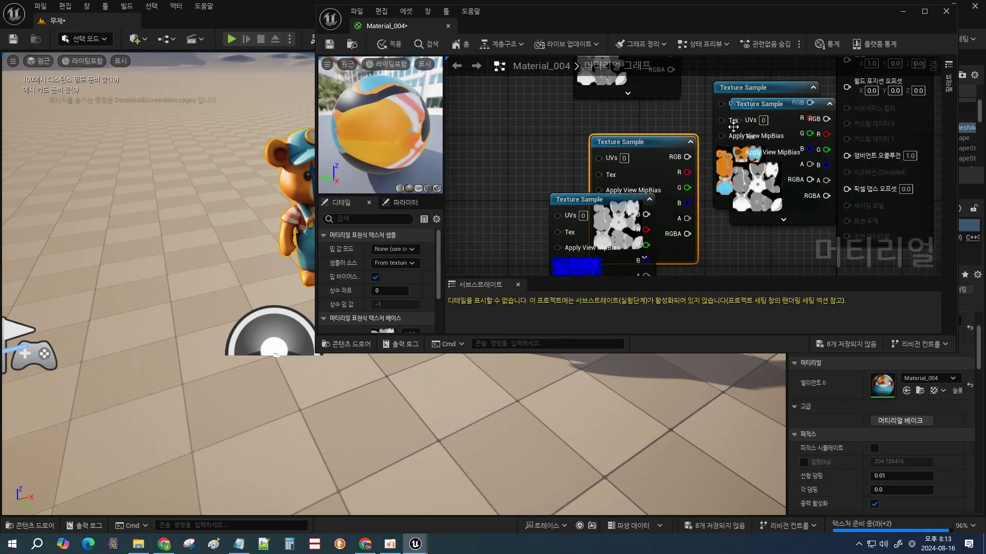
key("Delete")
left_click_drag(765, 103, 679, 184)
key("Delete")
left_click(768, 88)
key("Delete")
Connect the normal_ texture sample to Material_004's Normal input, then close the material editor with the changes applied
scroll(712, 178, "down", 4)
left_click_drag(715, 353, 716, 426)
scroll(686, 180, "up", 2)
right_click_drag(683, 179, 616, 299)
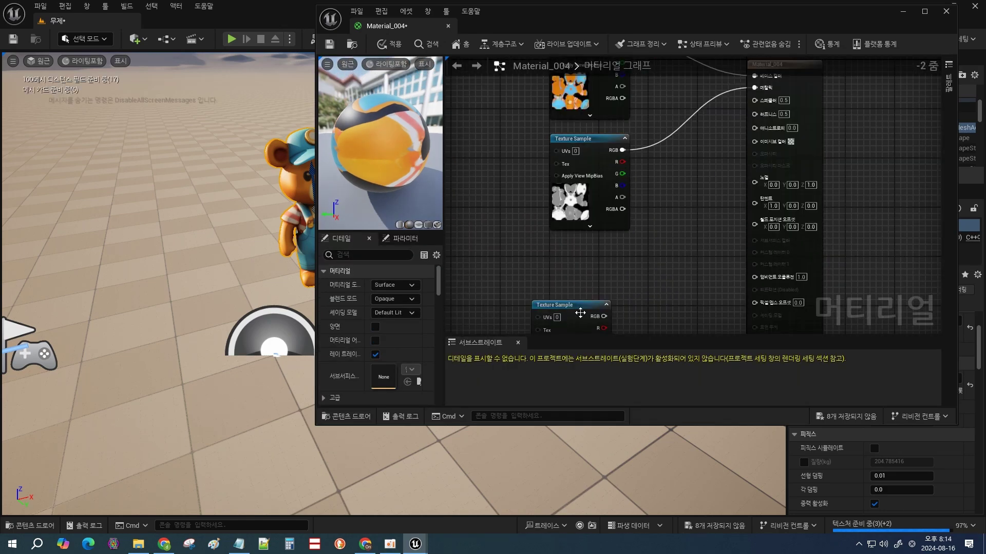
left_click_drag(607, 304, 643, 247)
scroll(667, 203, "up", 1)
right_click_drag(671, 183, 650, 139)
left_click_drag(741, 136, 616, 227)
scroll(667, 195, "down", 2)
left_click_drag(718, 17, 606, 79)
left_click(835, 72)
left_click(485, 296)
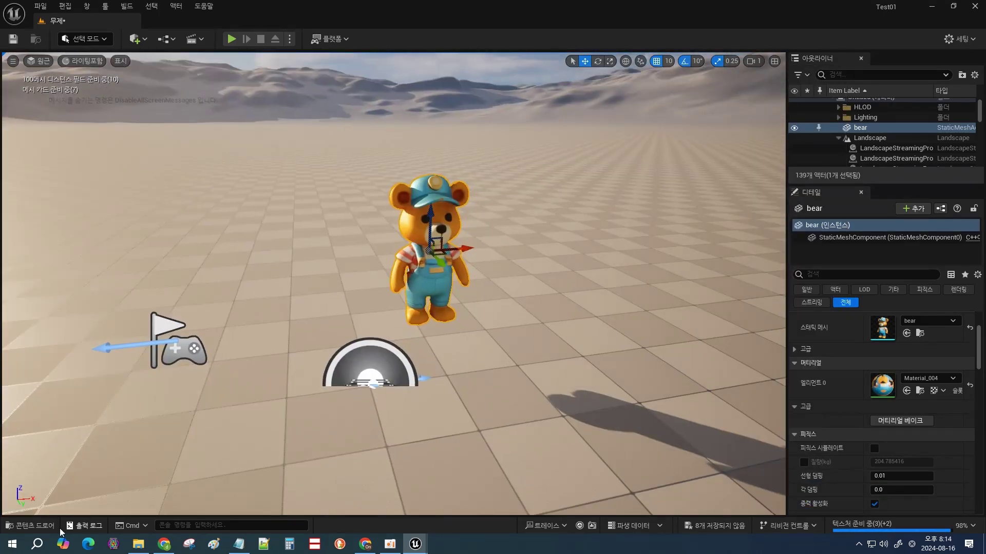
Create a new material named mobile in the model folder and open it for editing
left_click(51, 526)
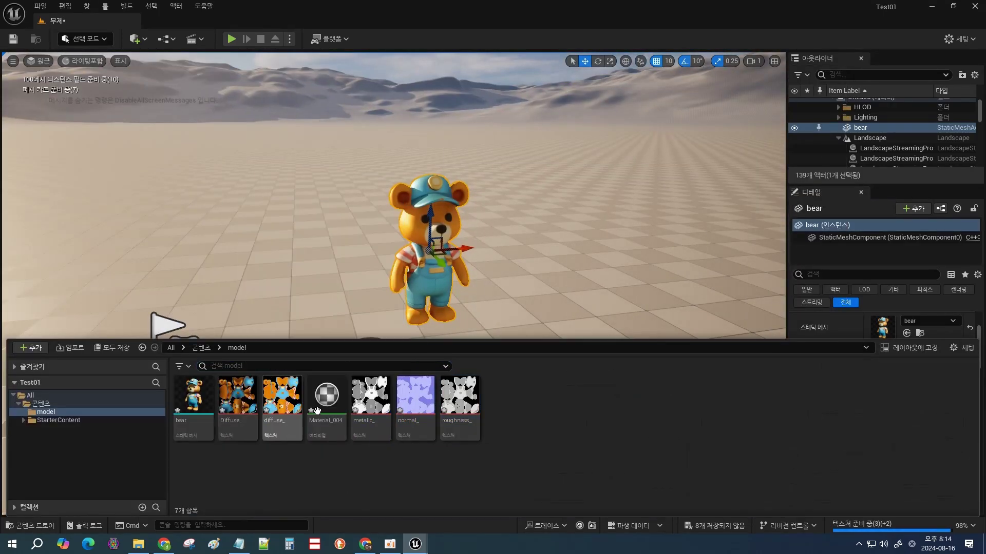
right_click(502, 411)
mouse_move(552, 343)
left_click(657, 303)
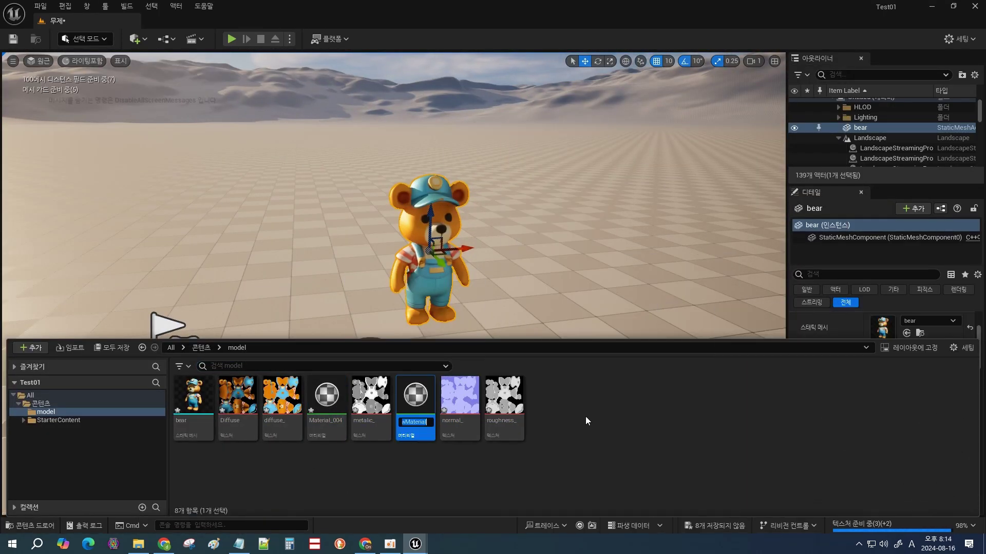
type("mobile")
key("Return")
key("Return")
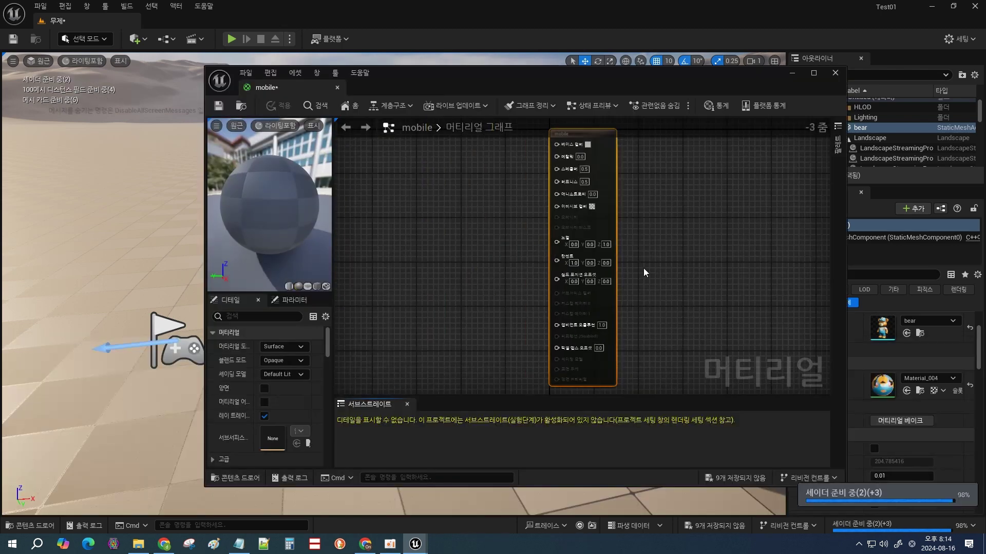
scroll(530, 245, "up", 2)
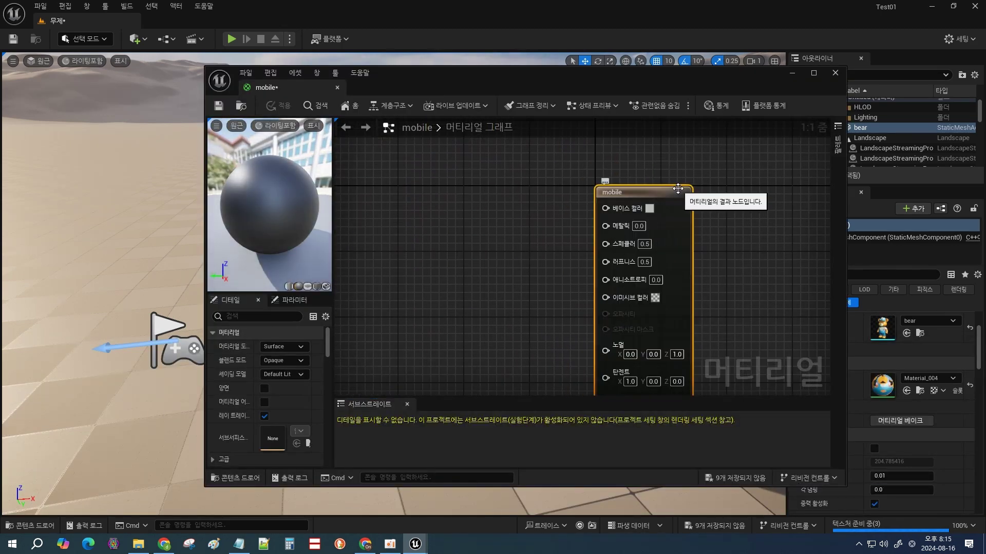
left_click(298, 358)
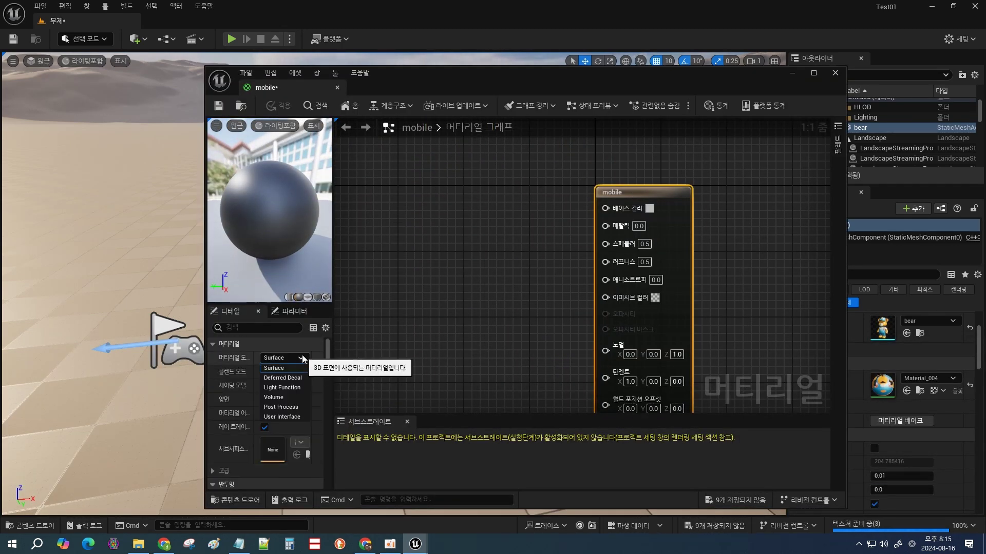
left_click(320, 359)
right_click(516, 221)
left_click(495, 212)
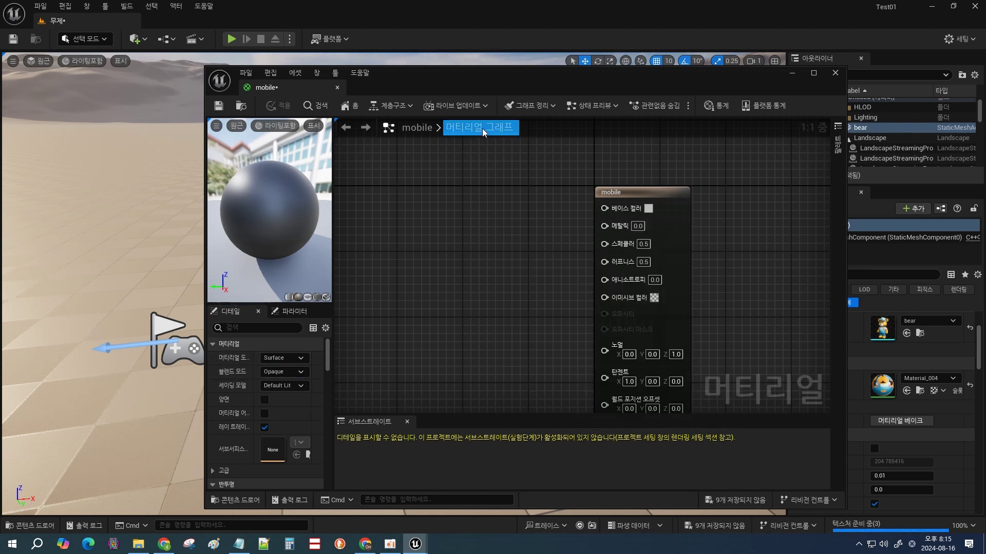
Connect the Diffuse texture to the mobile material's Base Color and assign mobile to the second bear in the level
left_click(42, 527)
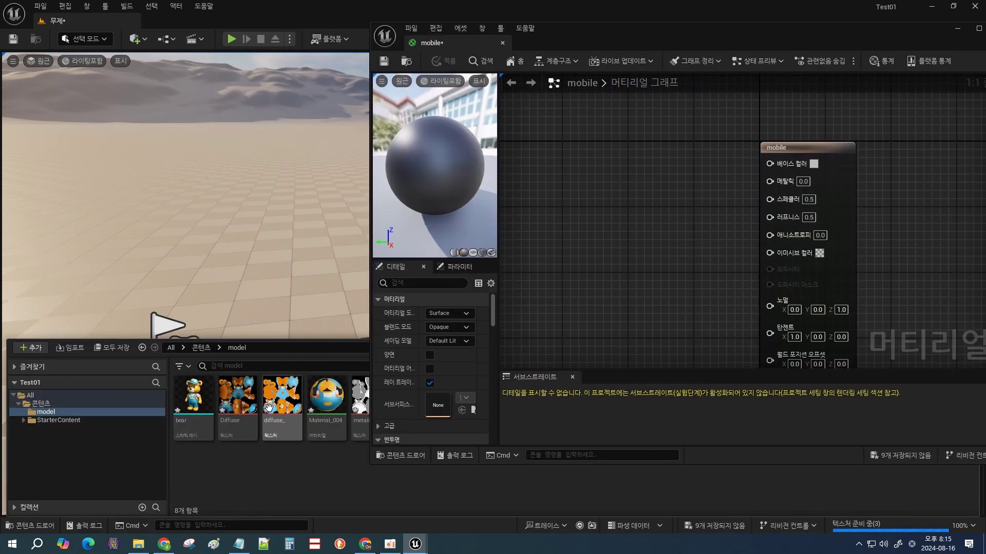
left_click_drag(226, 397, 605, 164)
left_click_drag(675, 171, 770, 163)
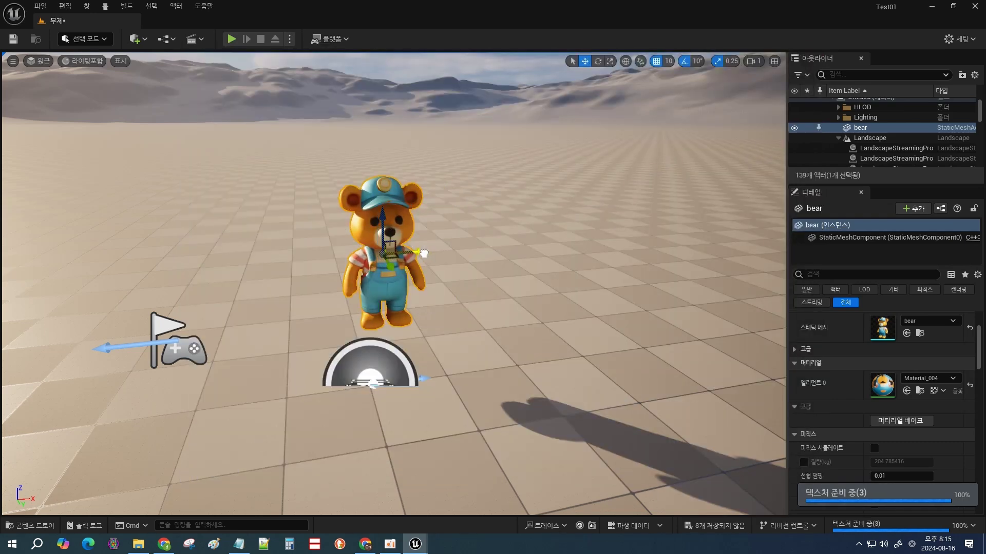
left_click(32, 525)
left_click_drag(410, 424, 493, 246)
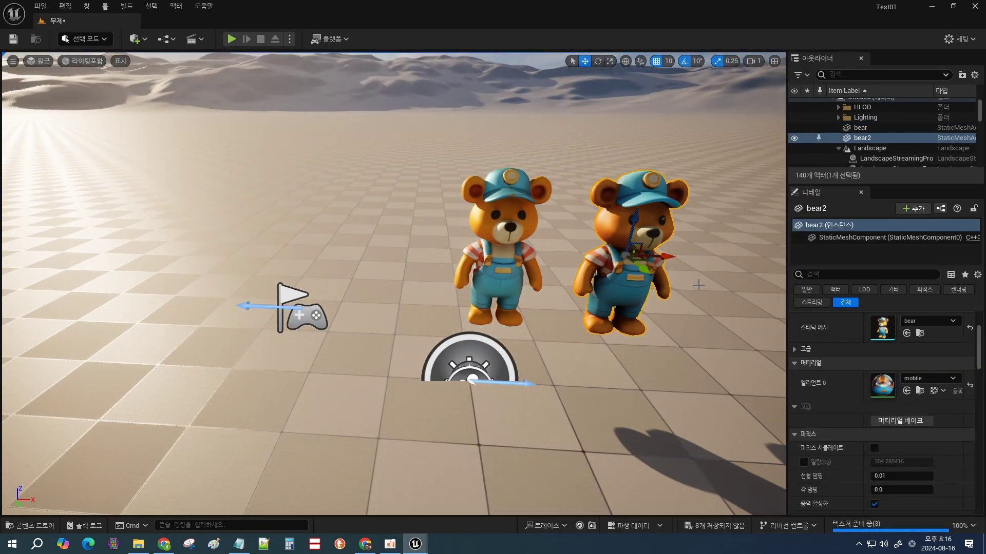
Compare the two bears with the Material_004 and mobile materials from several angles in the level
right_click_drag(698, 285, 689, 286)
middle_click_drag(682, 204, 768, 231)
left_click(566, 208)
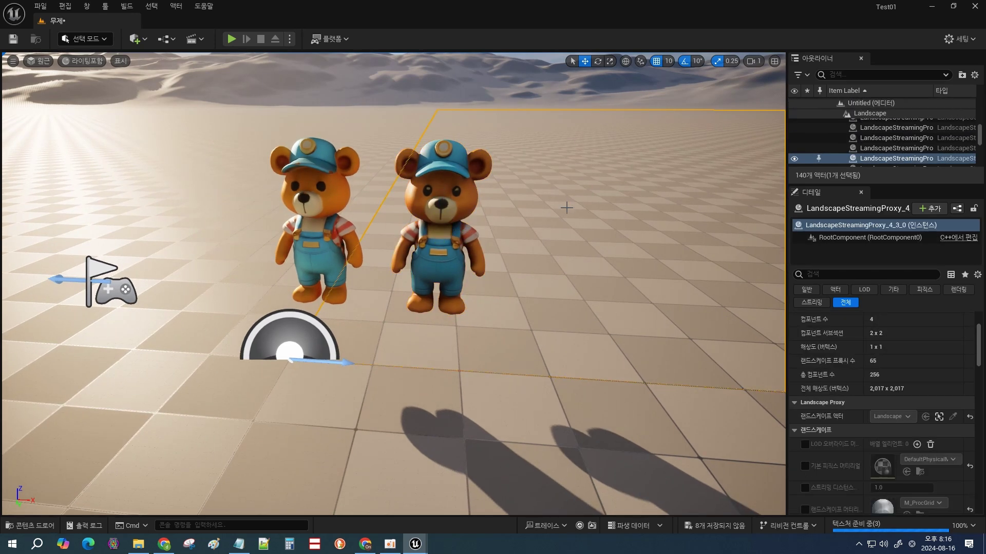
left_click(395, 86)
right_click_drag(329, 129, 406, 85)
right_click_drag(227, 260, 224, 260)
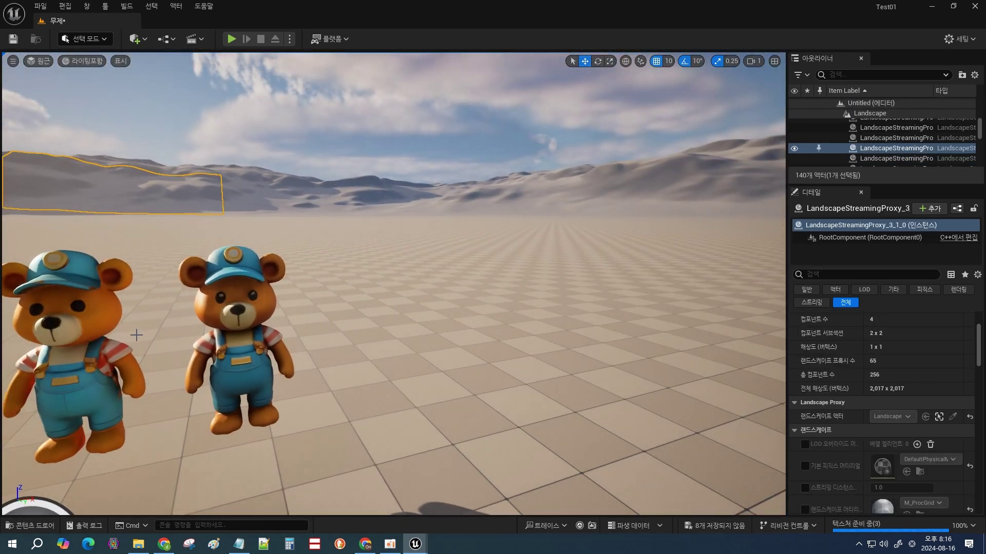
key("e")
middle_click_drag(145, 407, 62, 444)
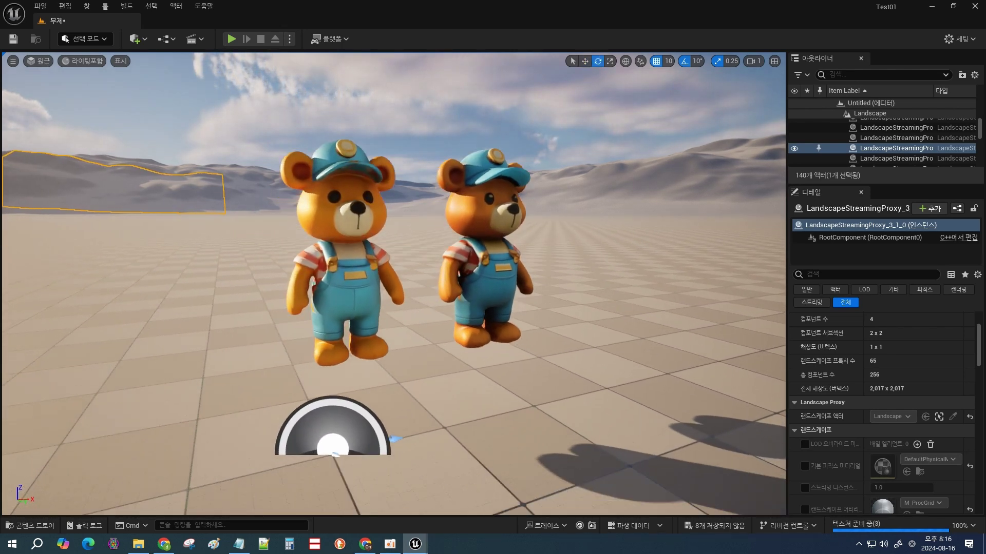
middle_click_drag(101, 222, 264, 177)
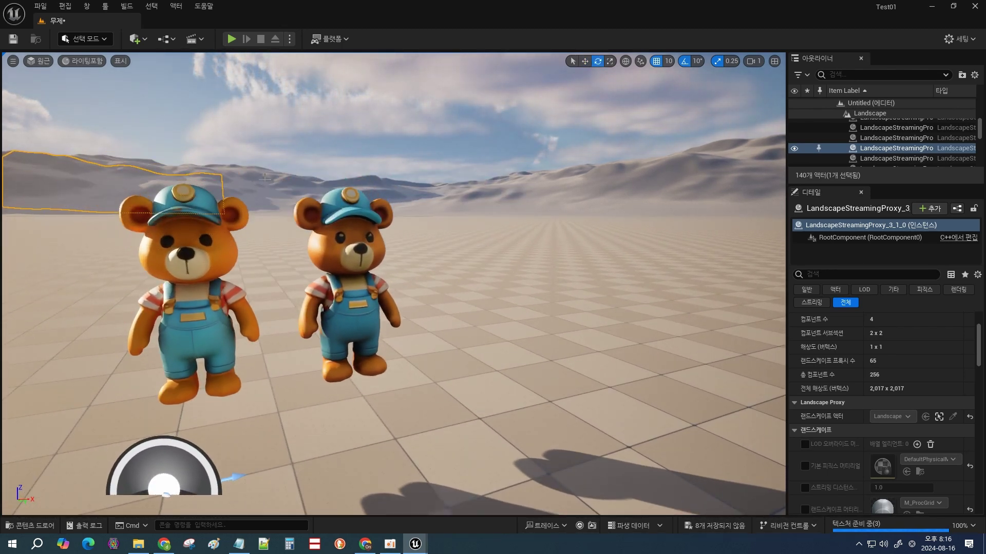
left_click(304, 101)
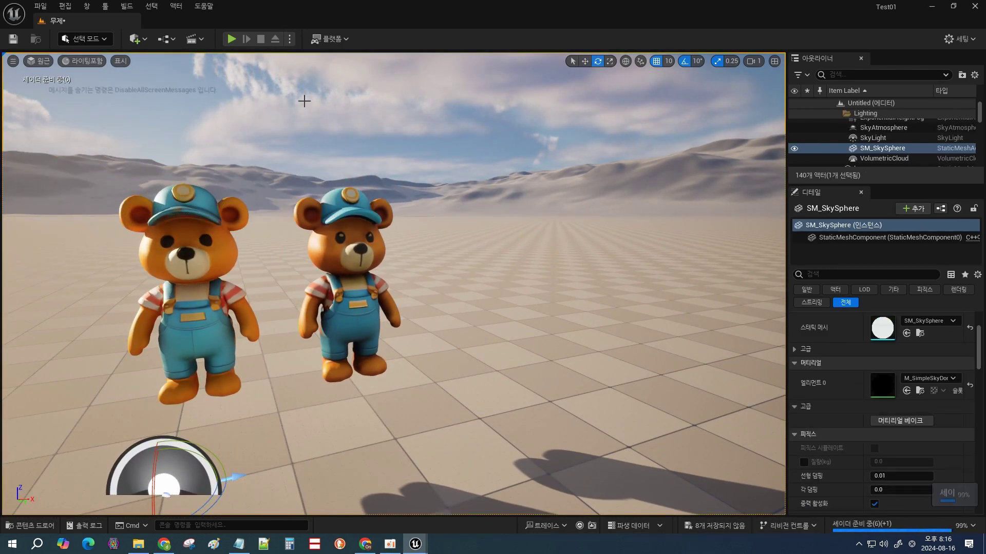
middle_click_drag(422, 234, 359, 180)
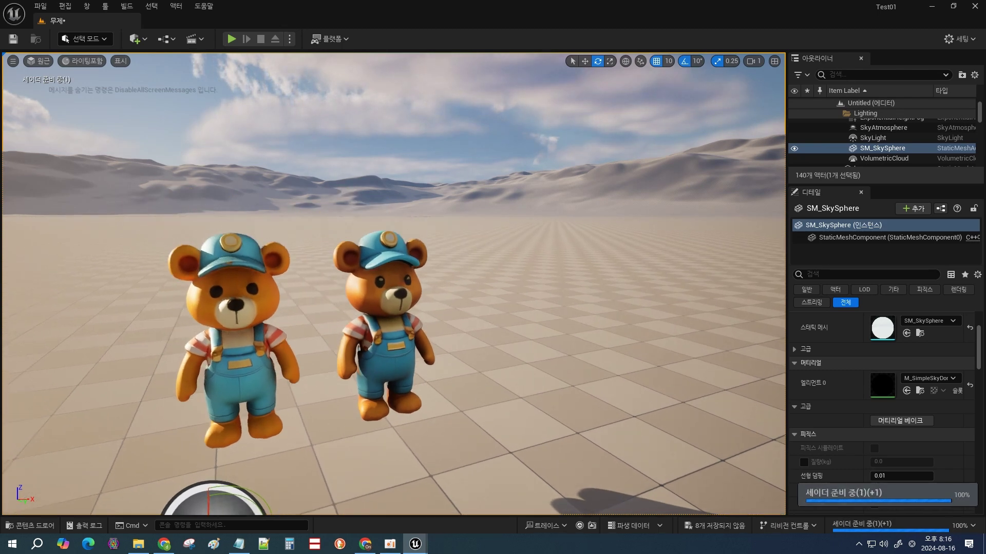
scroll(431, 268, "down", 2)
middle_click_drag(441, 296, 400, 317)
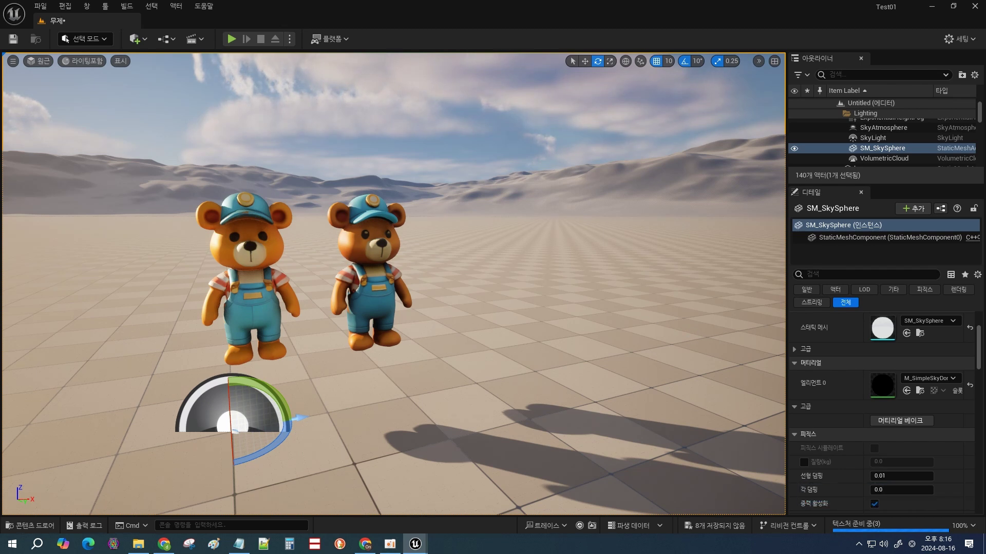
left_click(391, 222)
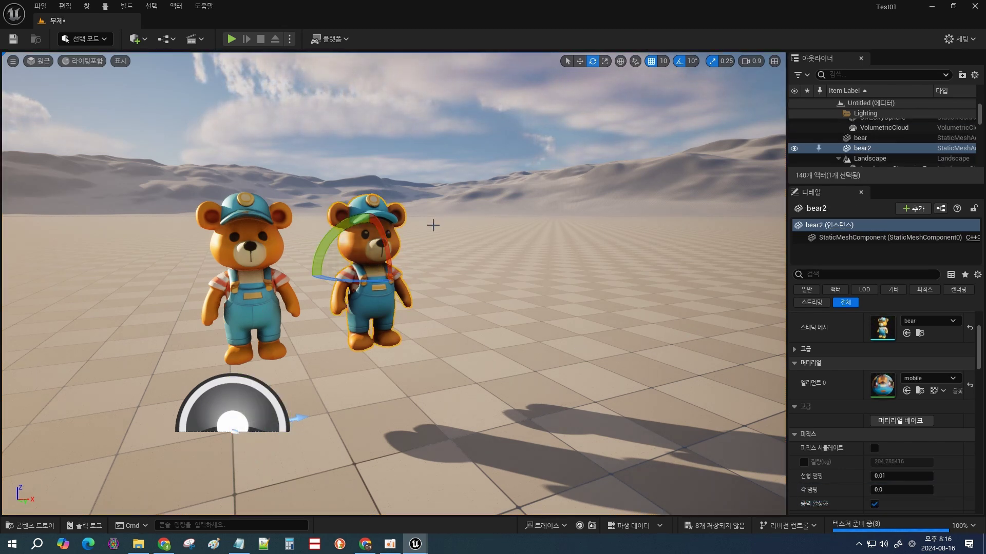
left_click(455, 108)
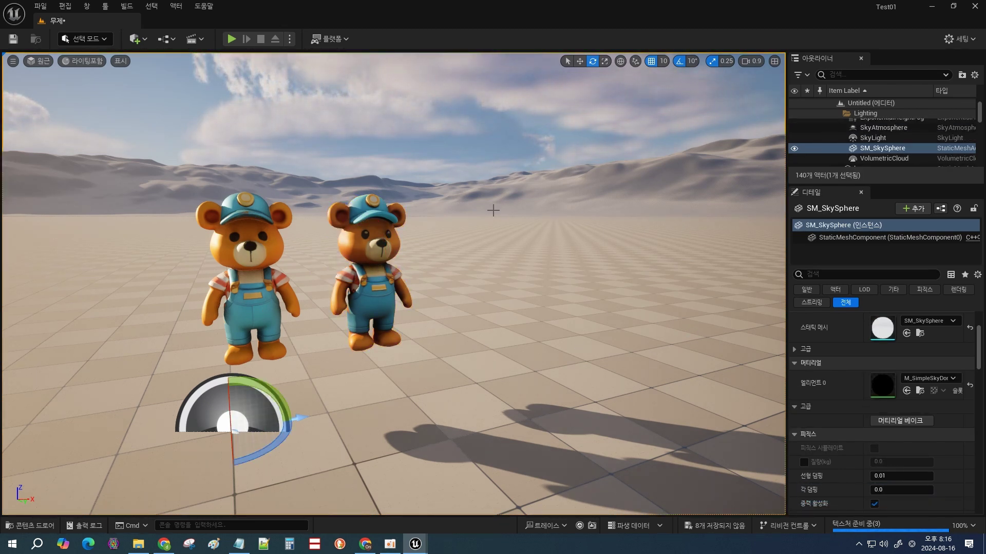